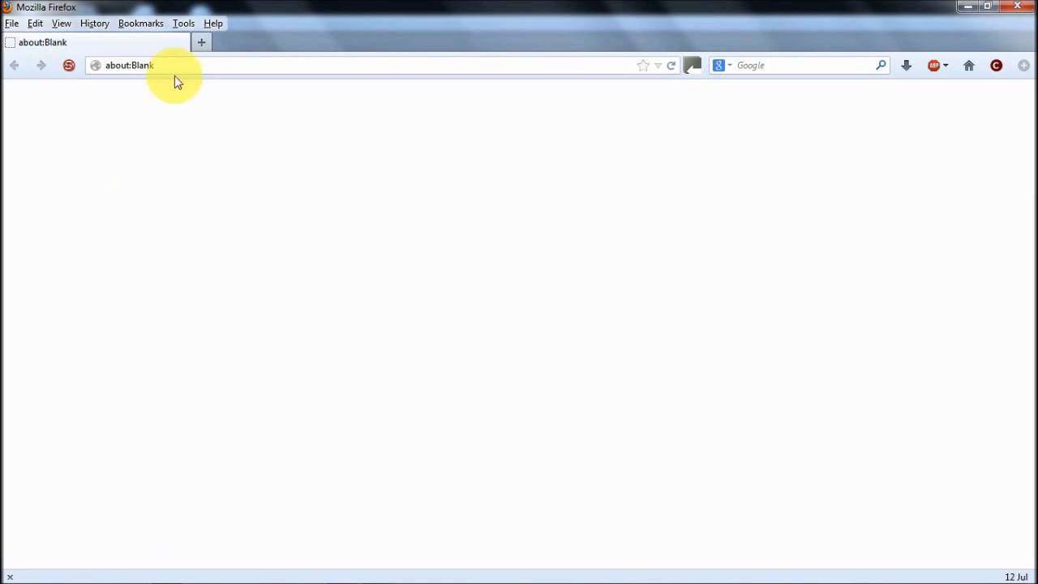
Load the controller's web interface at tsmppt12320809 and view its full live data page and data log.
click(172, 62)
text(tsmppt12320809)
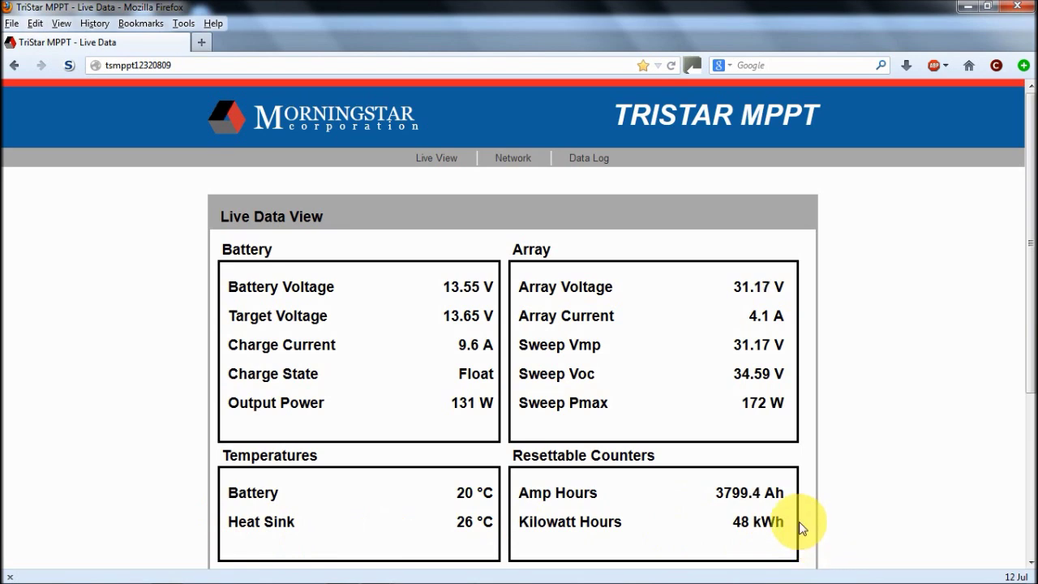
scroll(840, 531, down, 5)
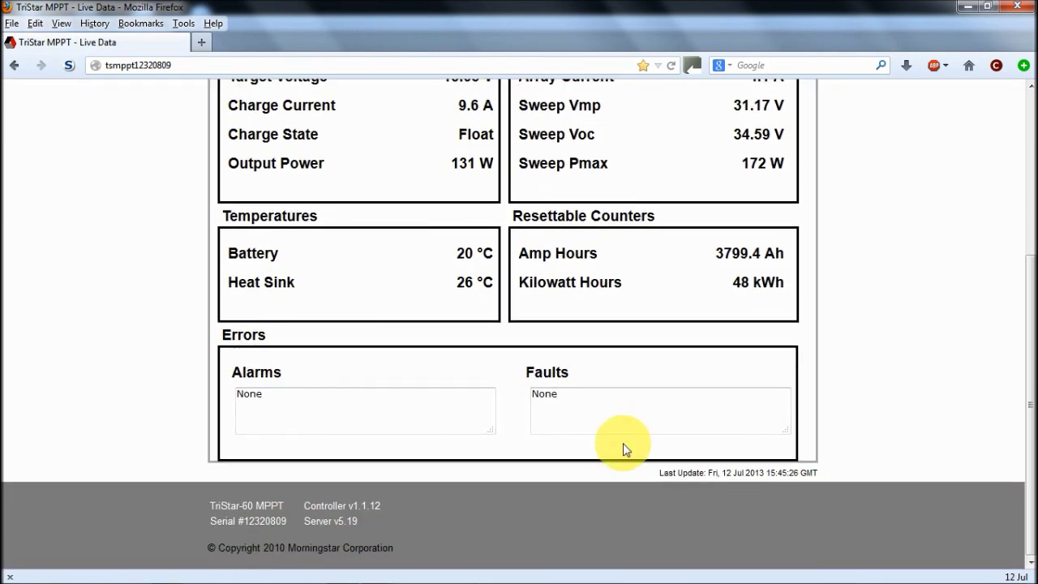
scroll(623, 449, up, 5)
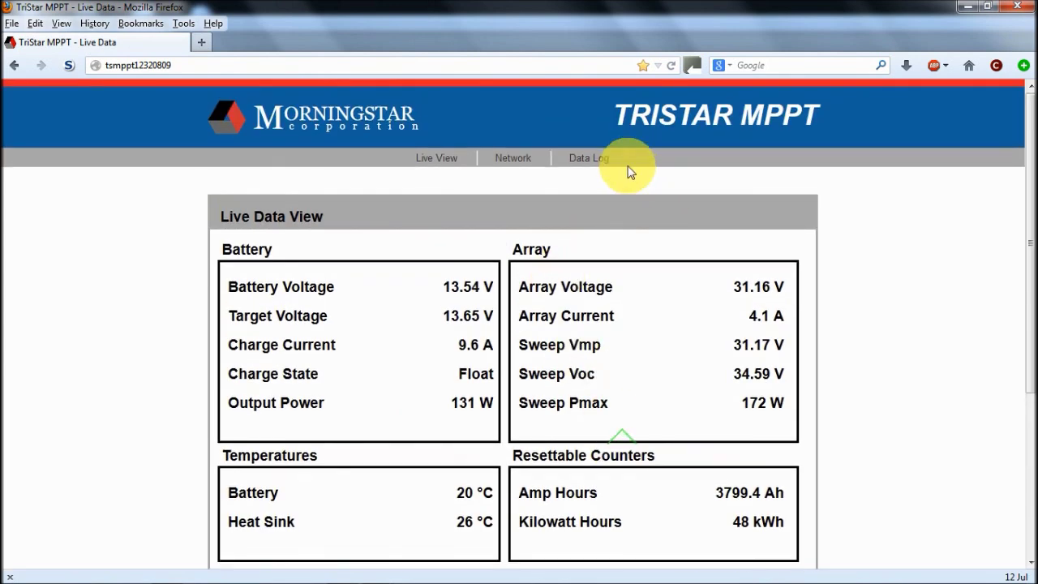
click(598, 163)
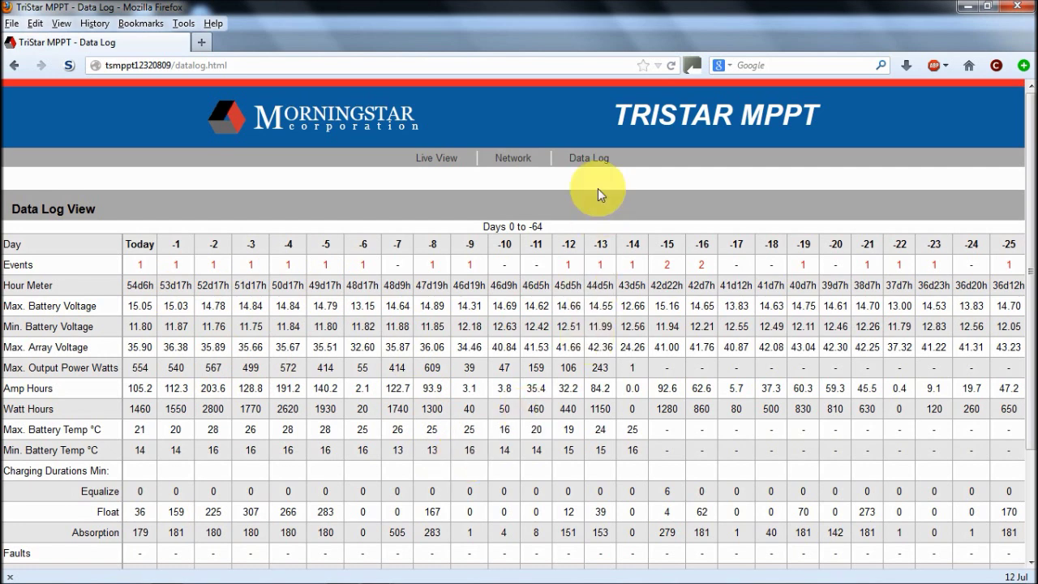
View the controller's network settings, examining the MODBUS writes over Ethernet status and the notice under Modify Network Settings.
click(514, 162)
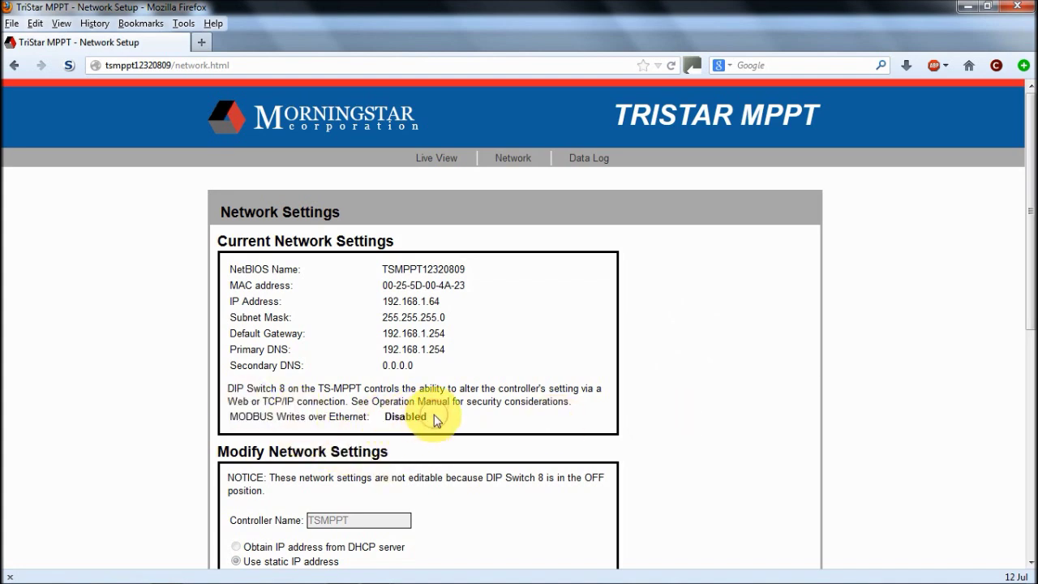
drag(435, 416, 377, 420)
scroll(475, 448, down, 2)
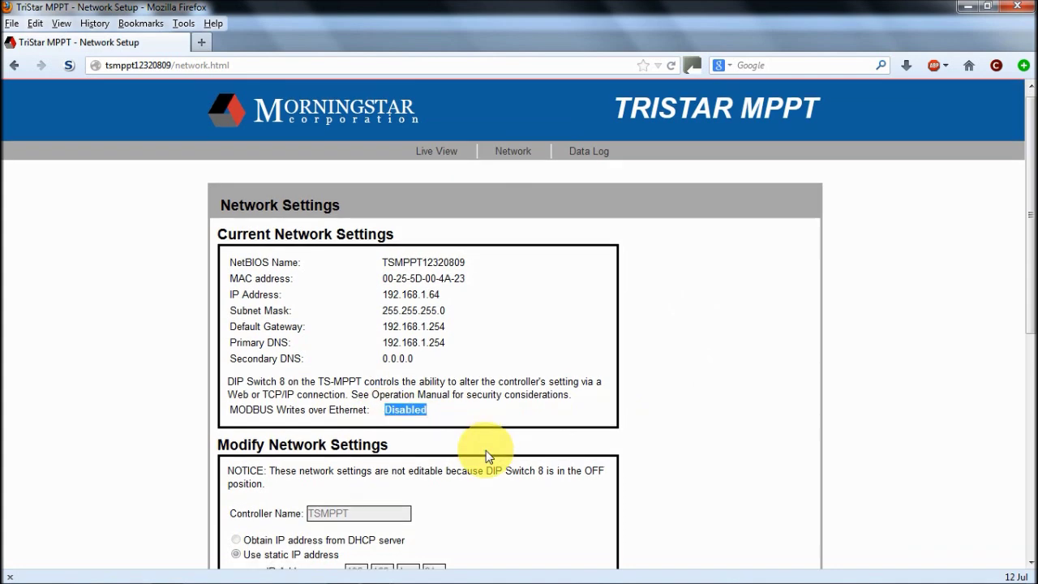
click(484, 325)
drag(228, 300, 277, 322)
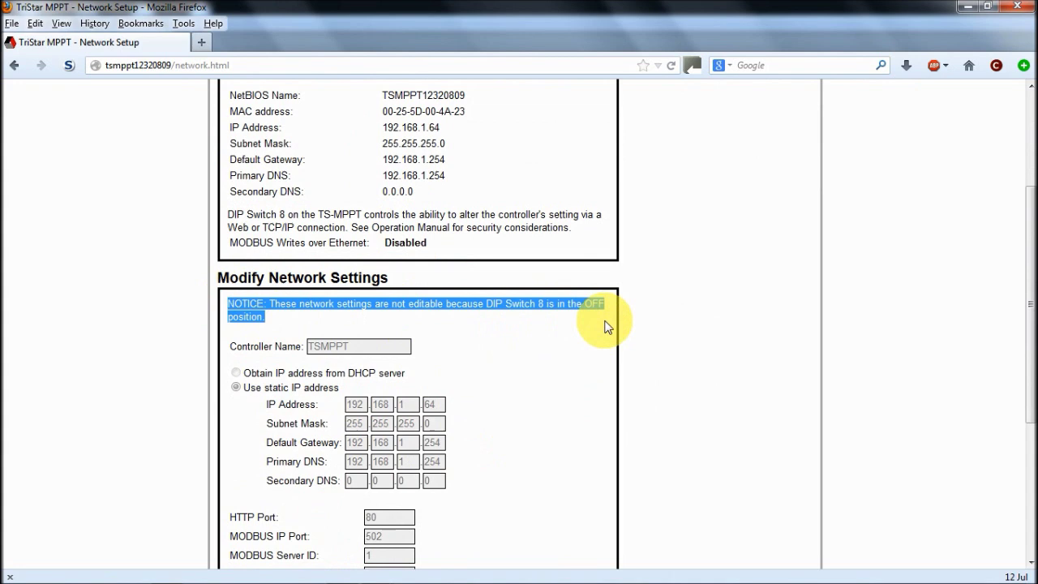
click(622, 310)
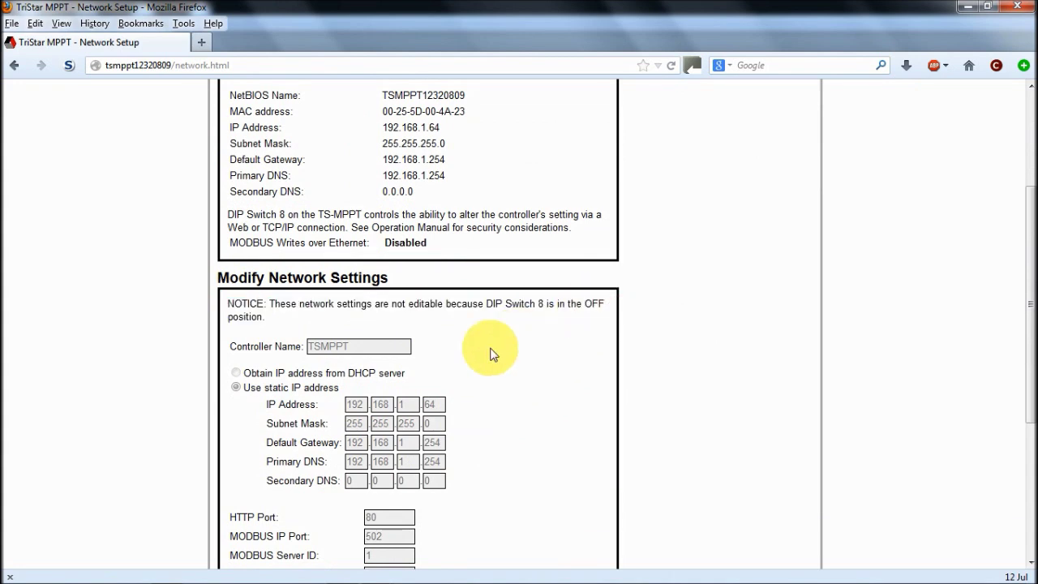
scroll(493, 445, down, 2)
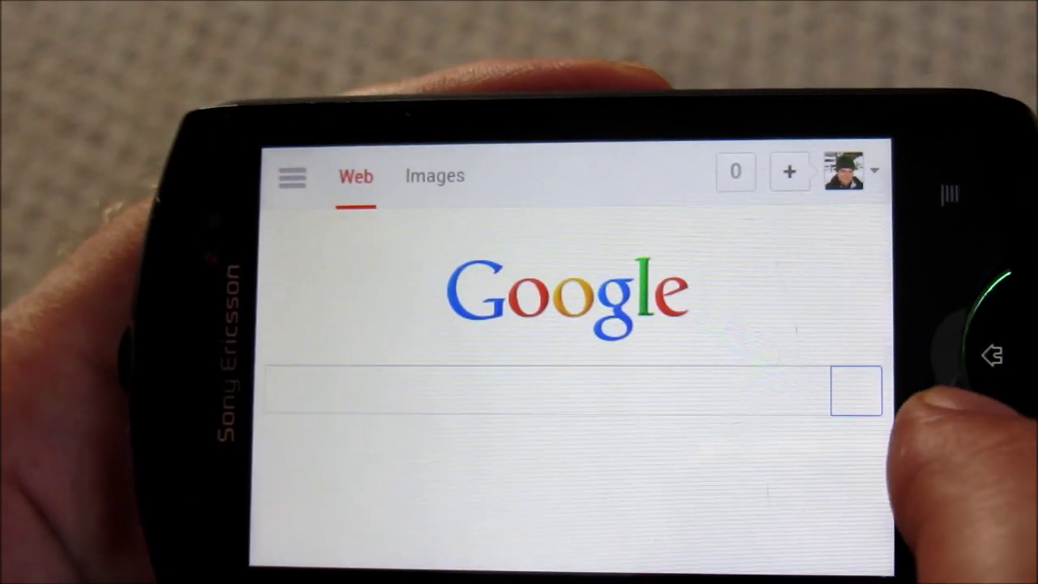
drag(900, 401, 741, 417)
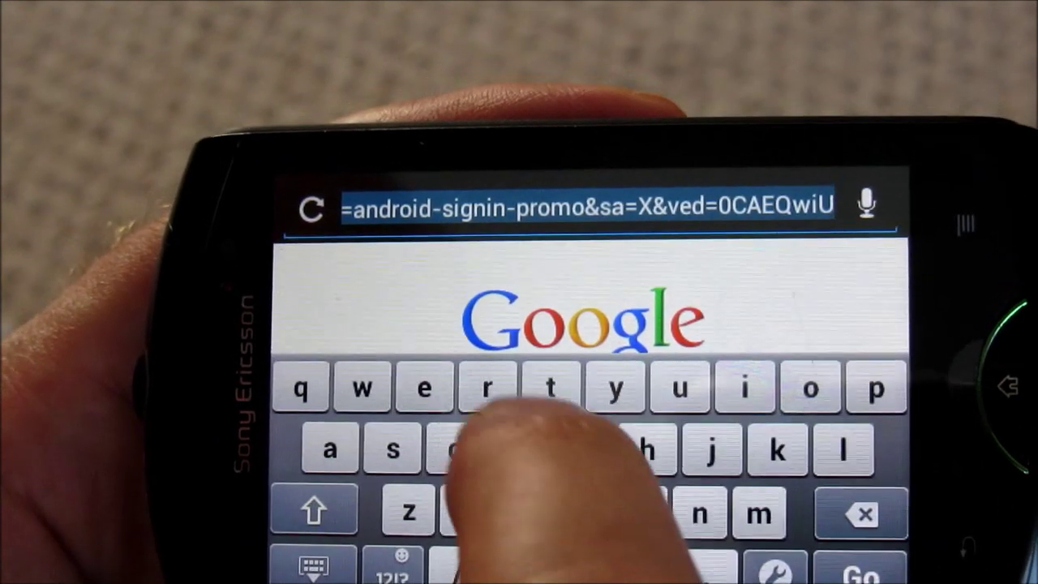
text(ts)
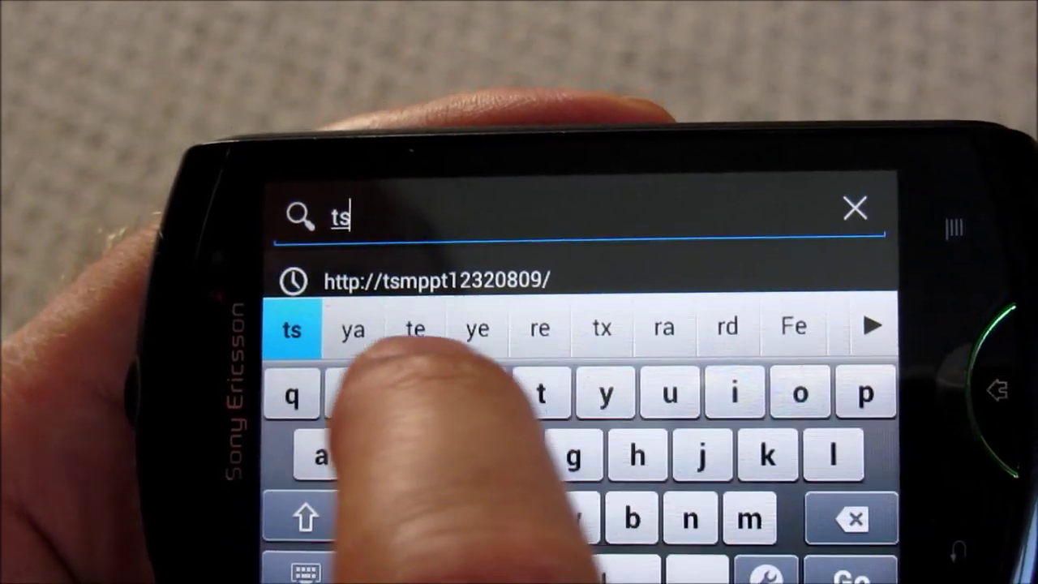
click(294, 559)
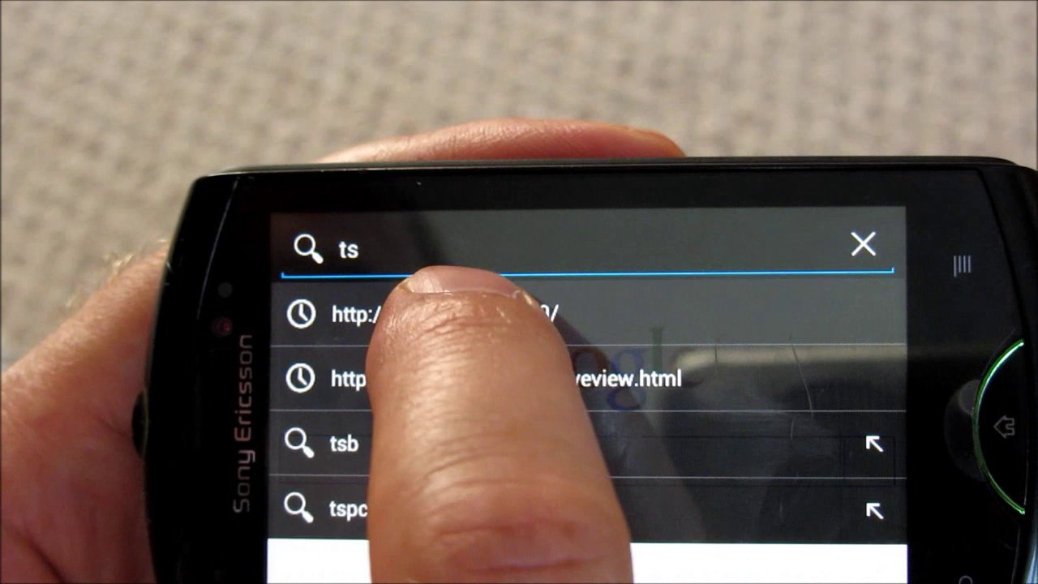
click(421, 312)
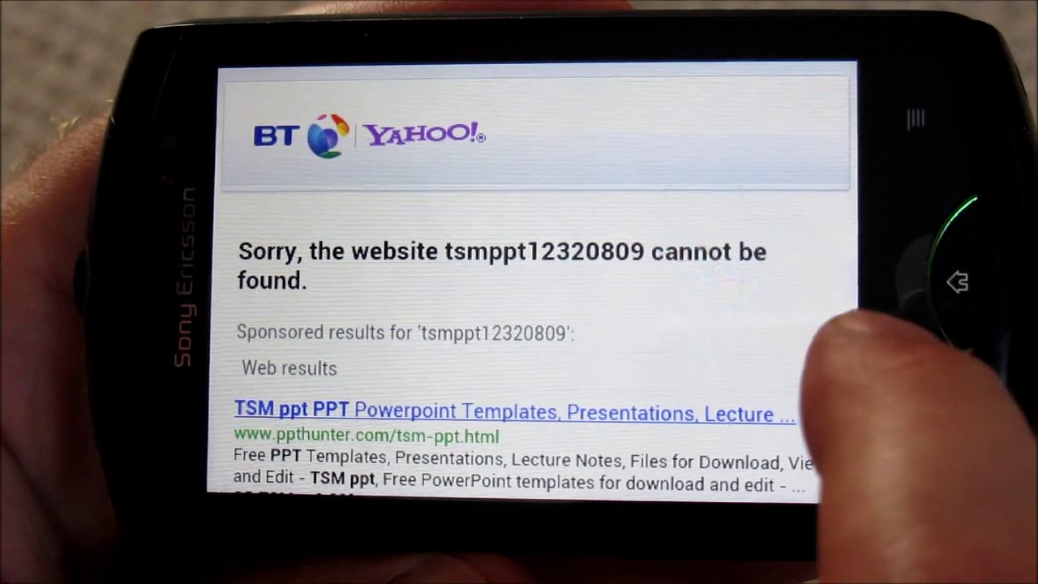
Open the bookmarked TriStar MPPT live data page at 192.168.1.64 in the phone's browser.
click(811, 380)
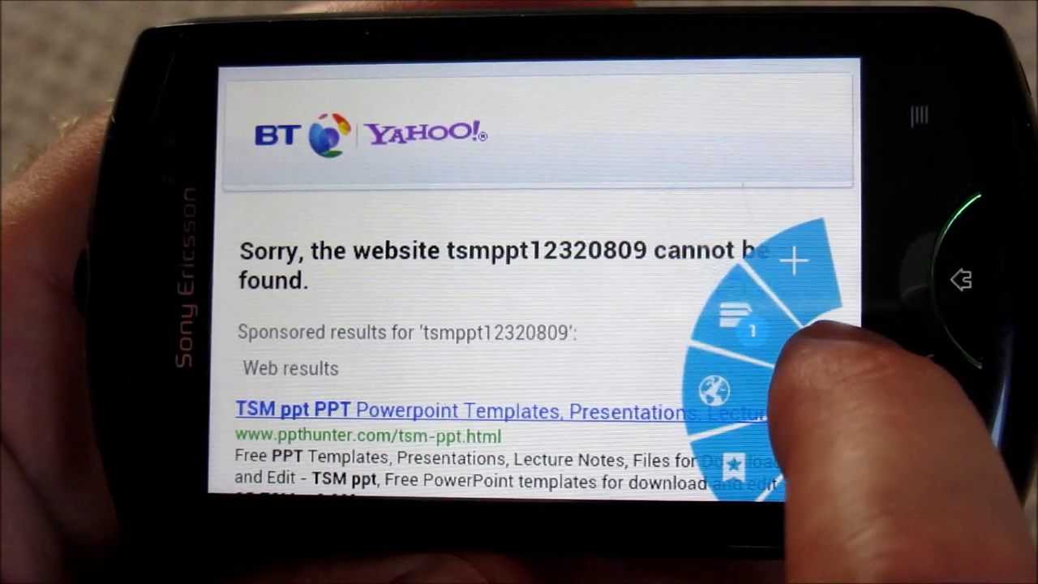
click(713, 391)
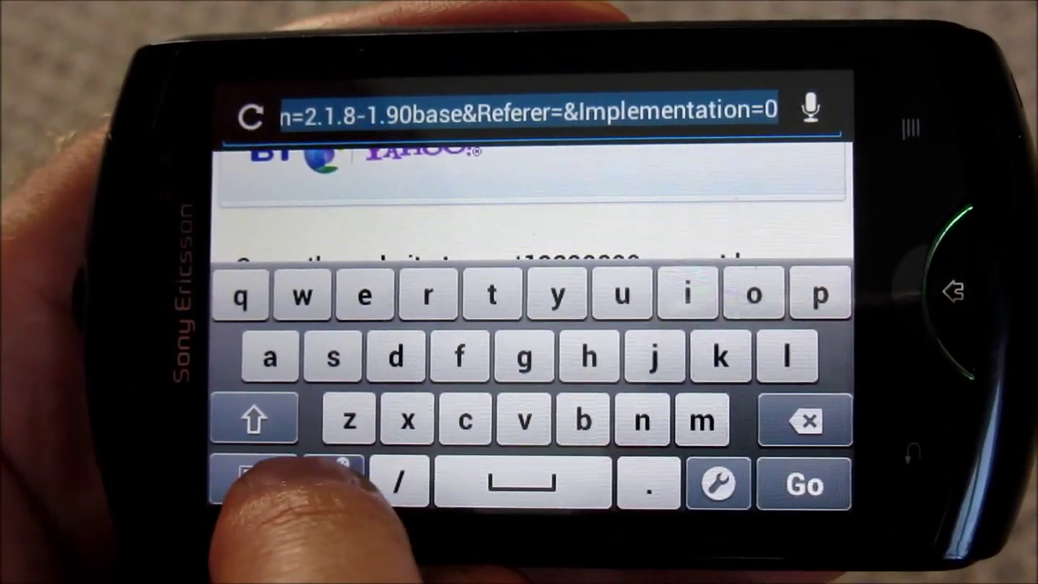
click(319, 470)
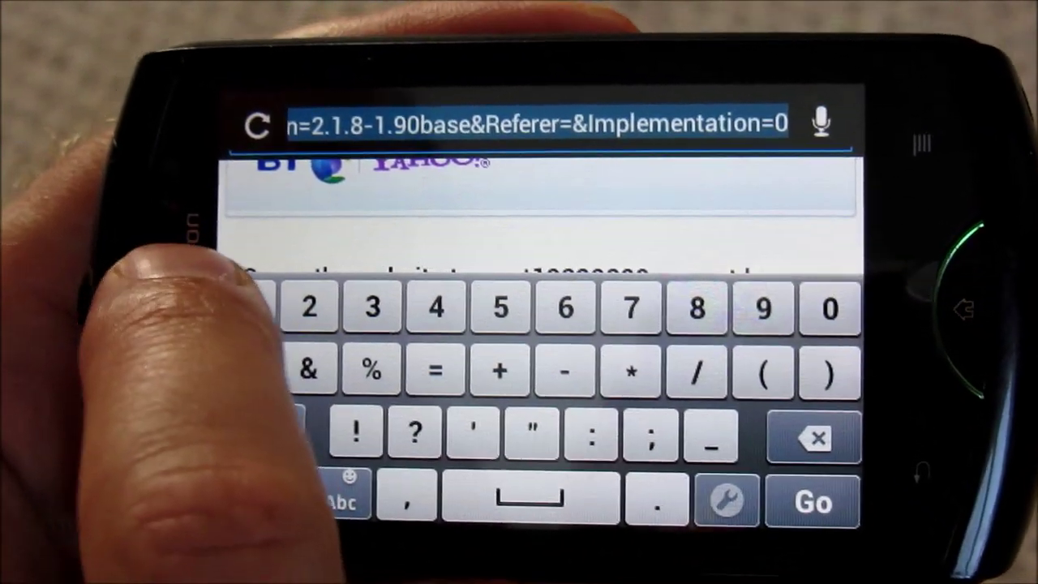
text(1)
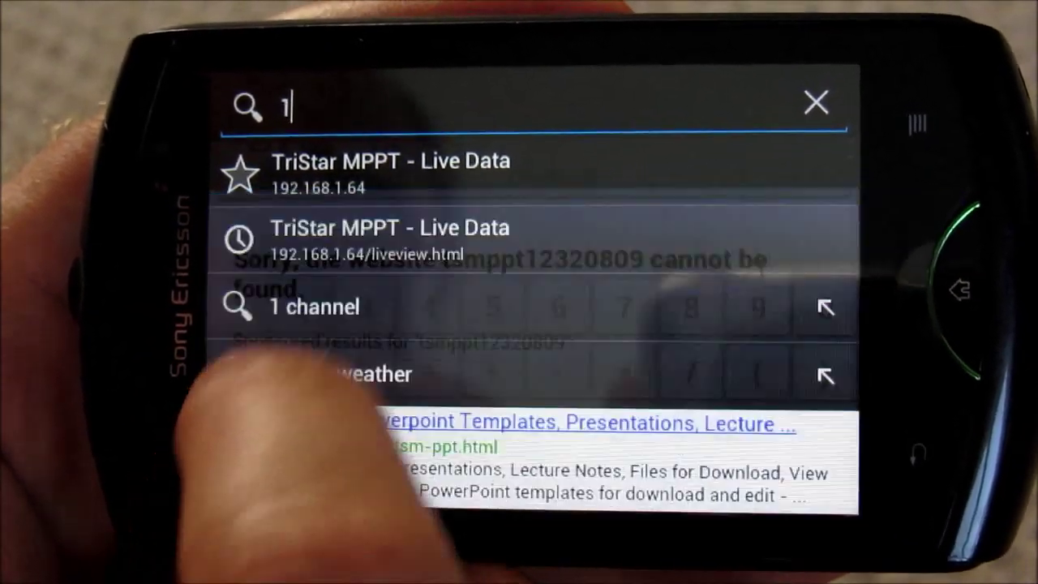
click(349, 167)
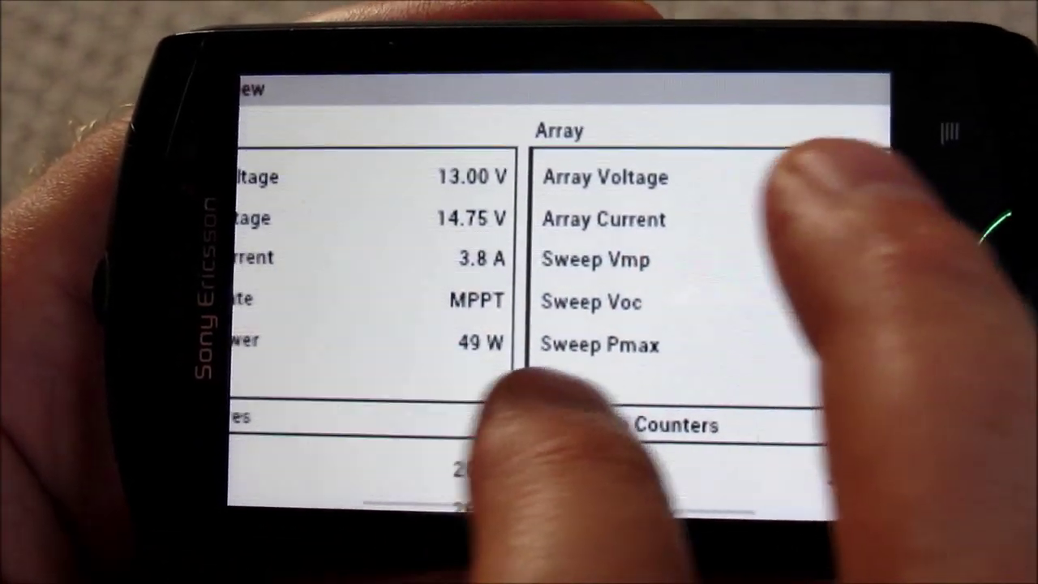
Examine the battery, array and temperature readings in the live data view.
drag(519, 394, 579, 377)
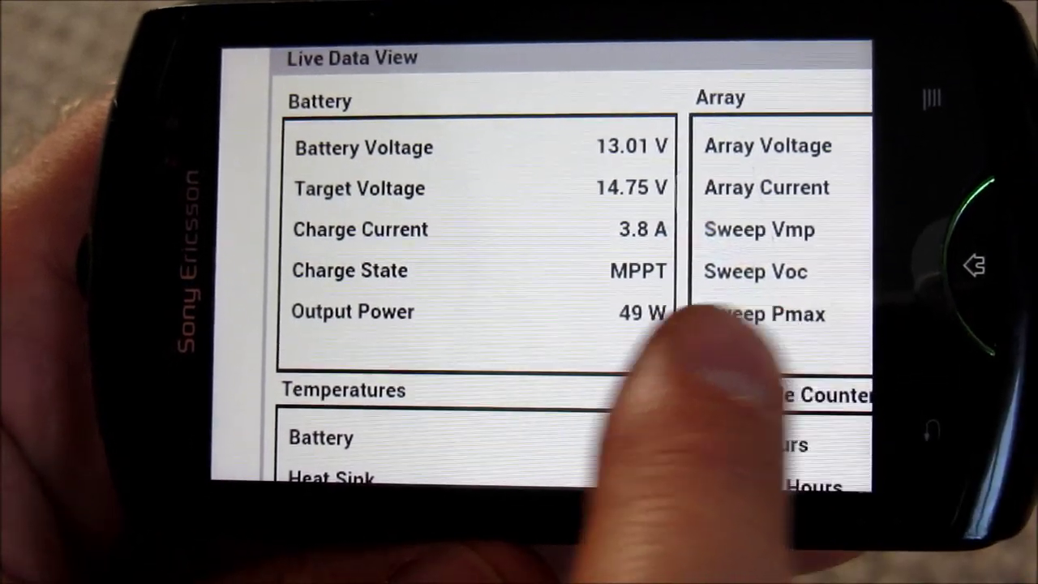
drag(714, 324, 301, 394)
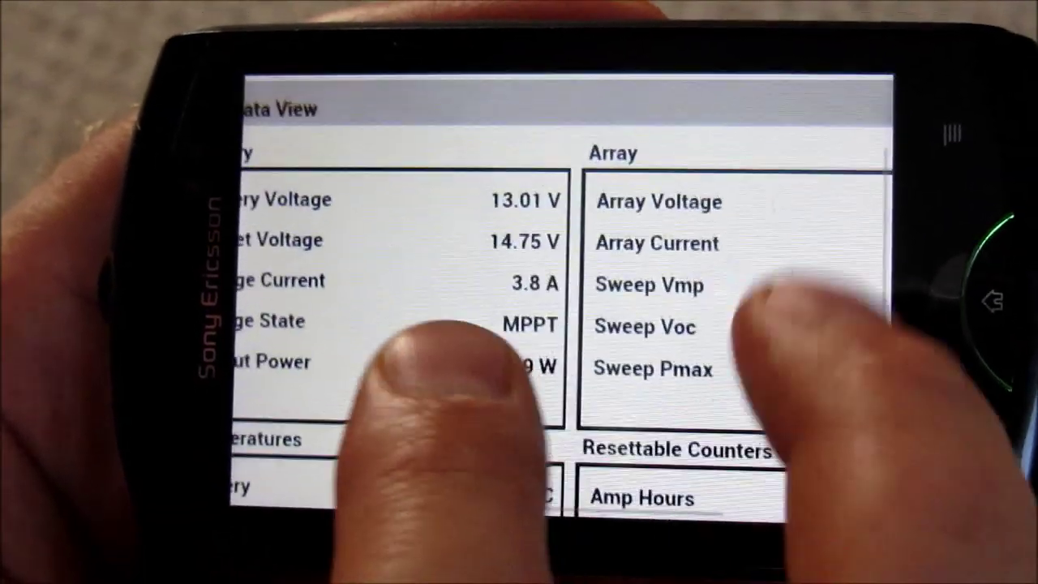
scroll(608, 341, down, 5)
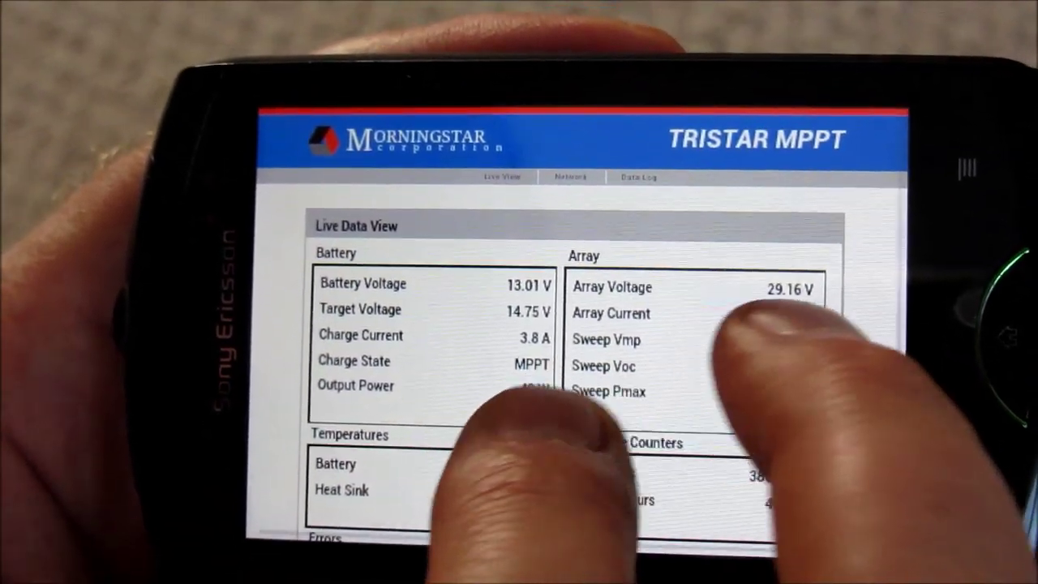
Open the controller's data log on the phone and examine its table of daily records.
scroll(608, 349, up, 5)
drag(533, 276, 533, 405)
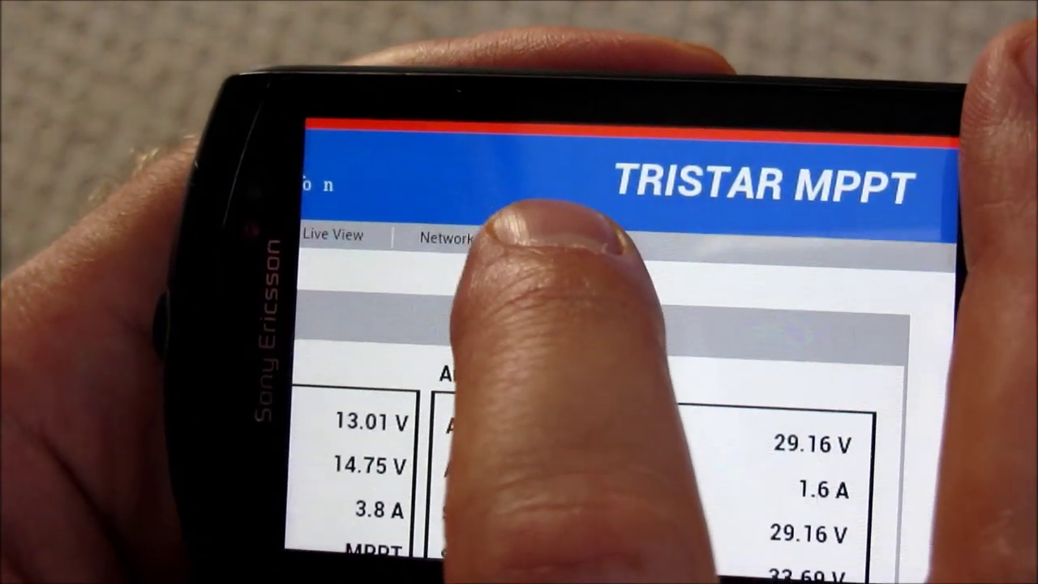
click(561, 238)
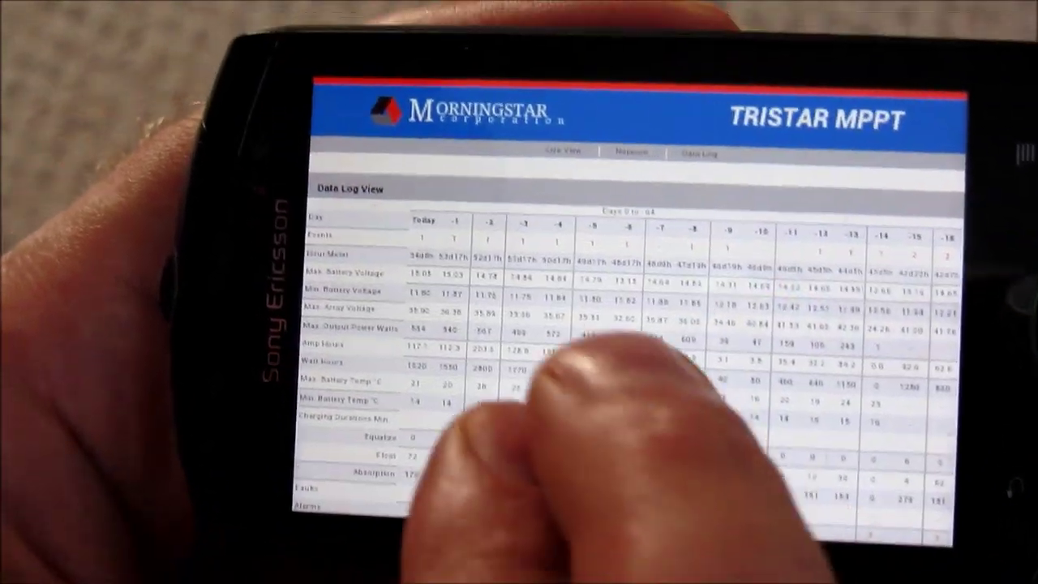
scroll(616, 365, up, 5)
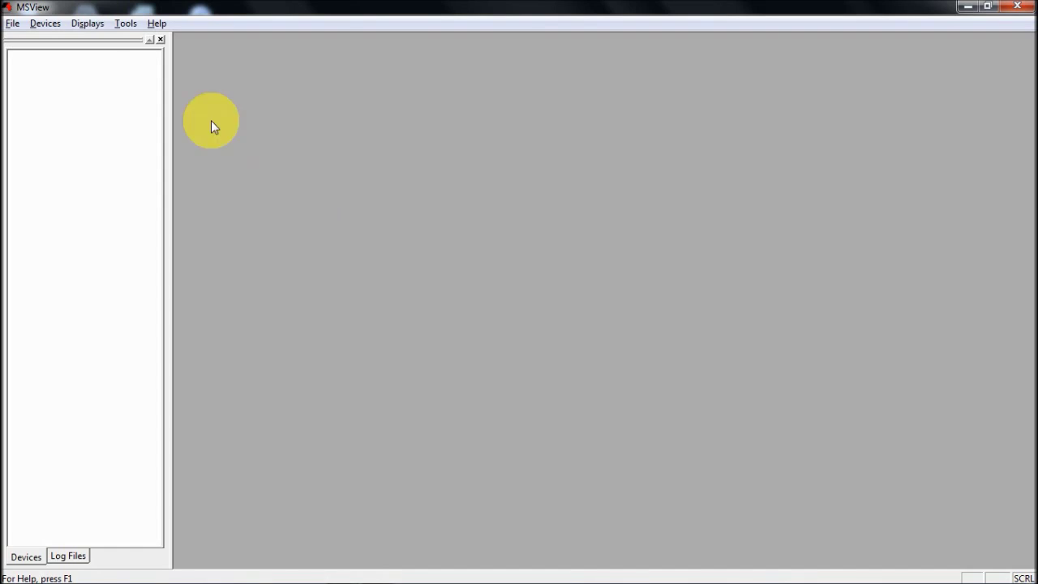
Switch to MSView, search for Morningstar devices and connect to the TS-MPPT-60 controller at 192.168.1.64:502.
click(49, 25)
click(62, 39)
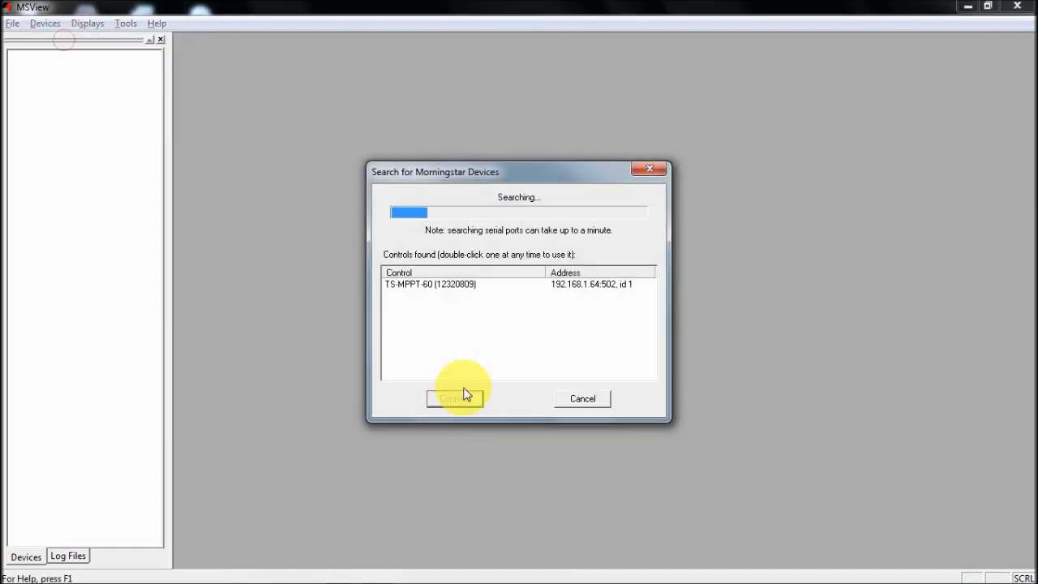
click(415, 284)
click(455, 398)
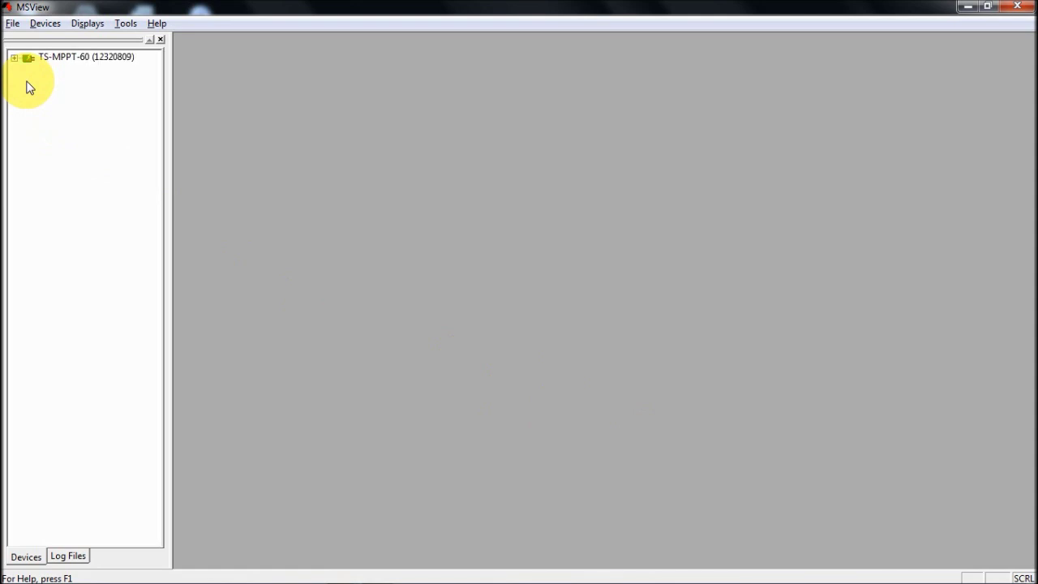
Create a new display of the State type for the connected controller.
click(88, 24)
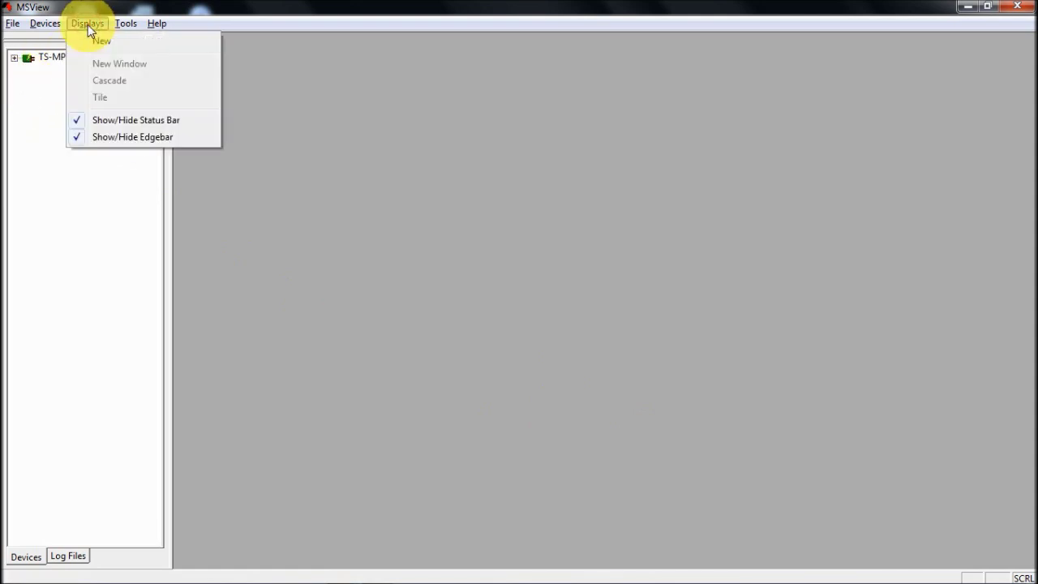
click(101, 43)
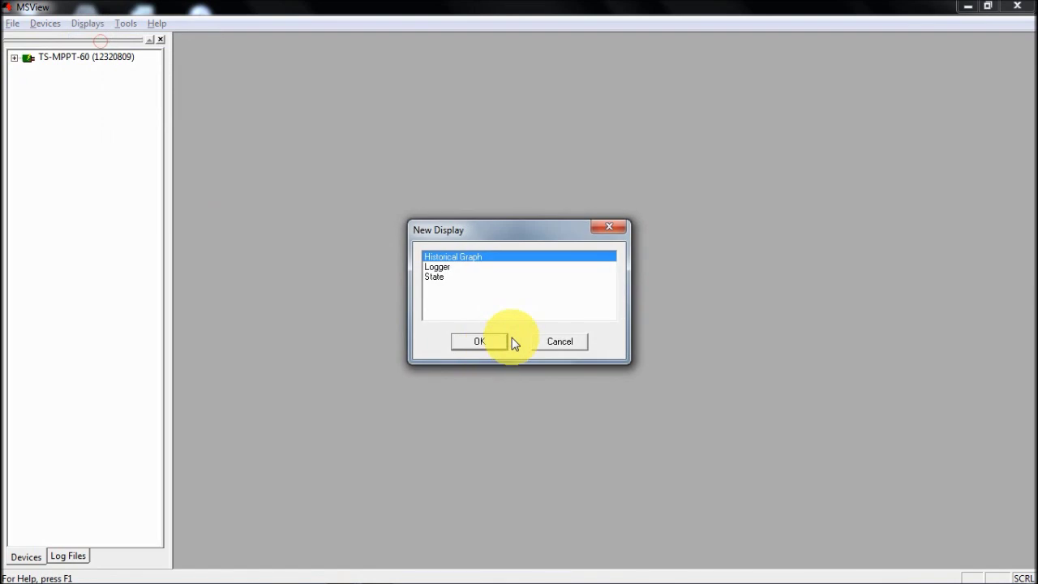
click(434, 277)
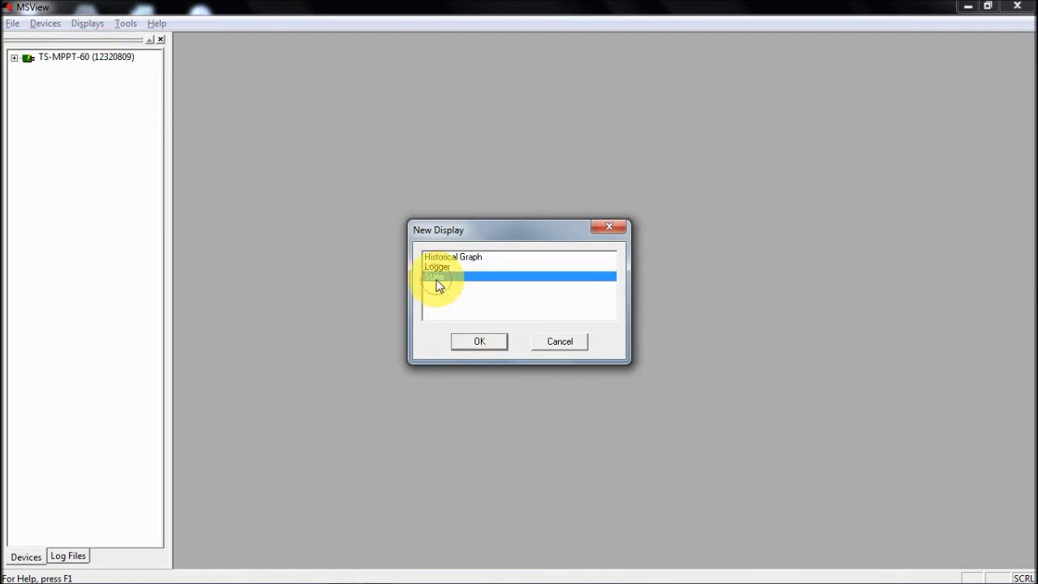
click(477, 343)
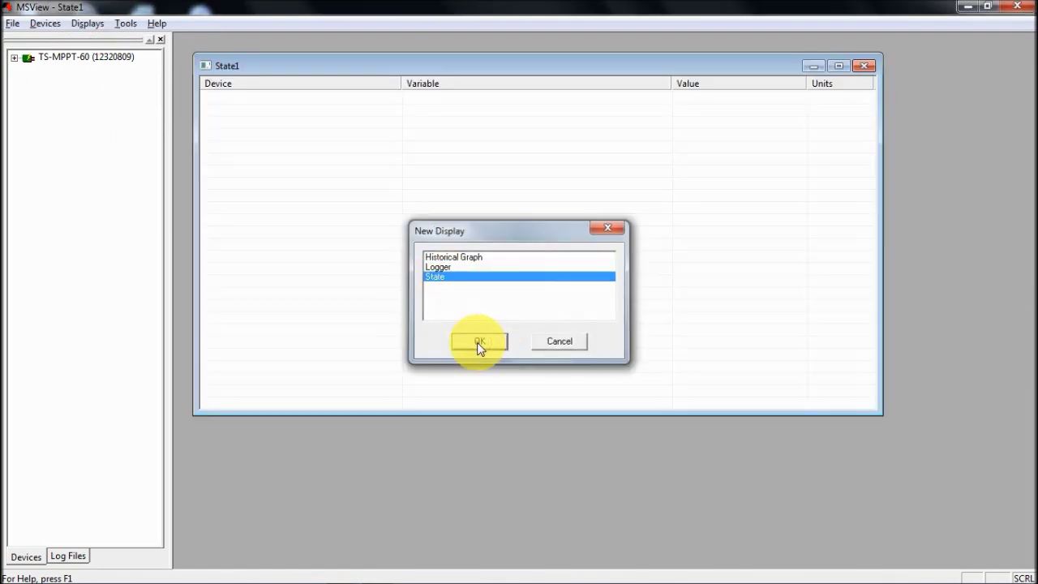
Add the TS-MPPT-60's Battery Voltage and Output Power variables to the State display.
click(14, 58)
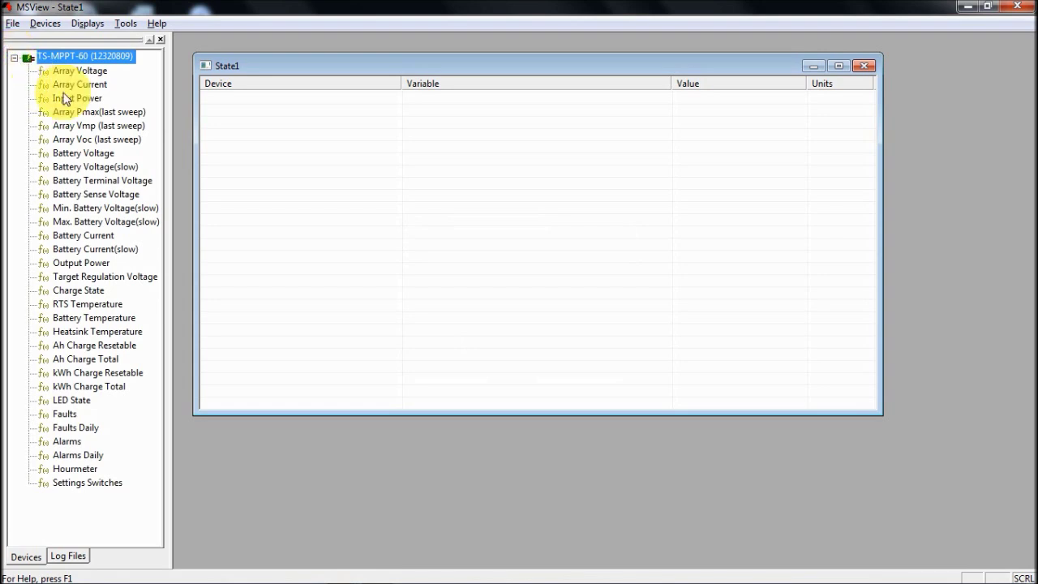
drag(81, 153, 337, 175)
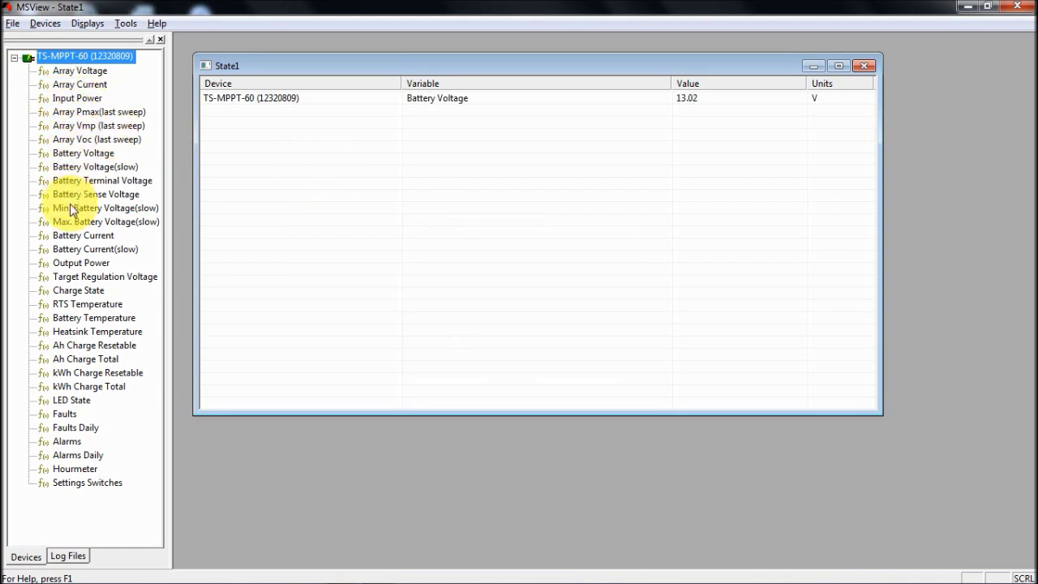
drag(69, 261, 311, 248)
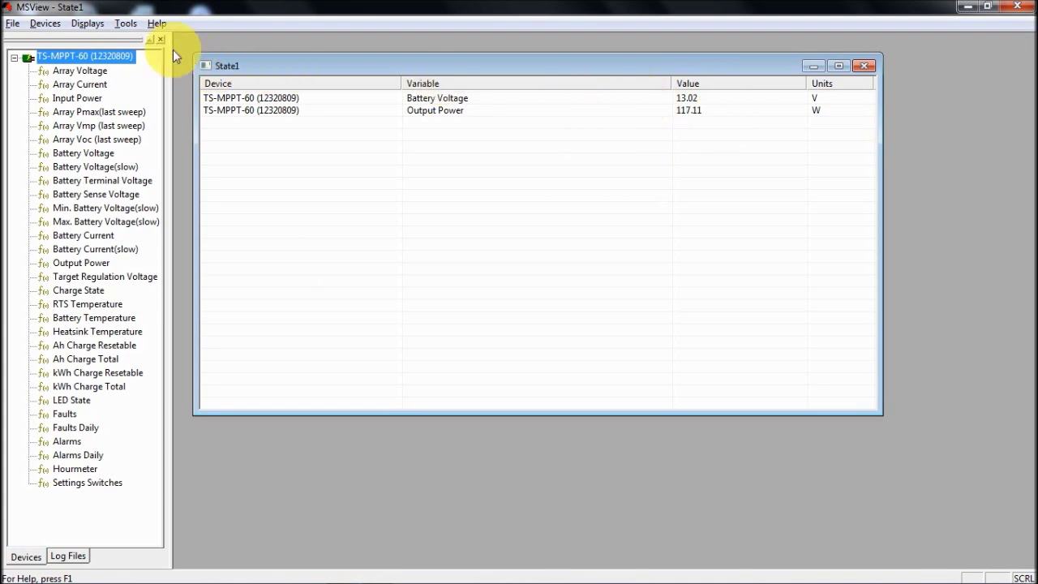
Create a Historical Graph display and plot the Whc_daily variable from the TS-MPPT-60 log file in it.
click(88, 23)
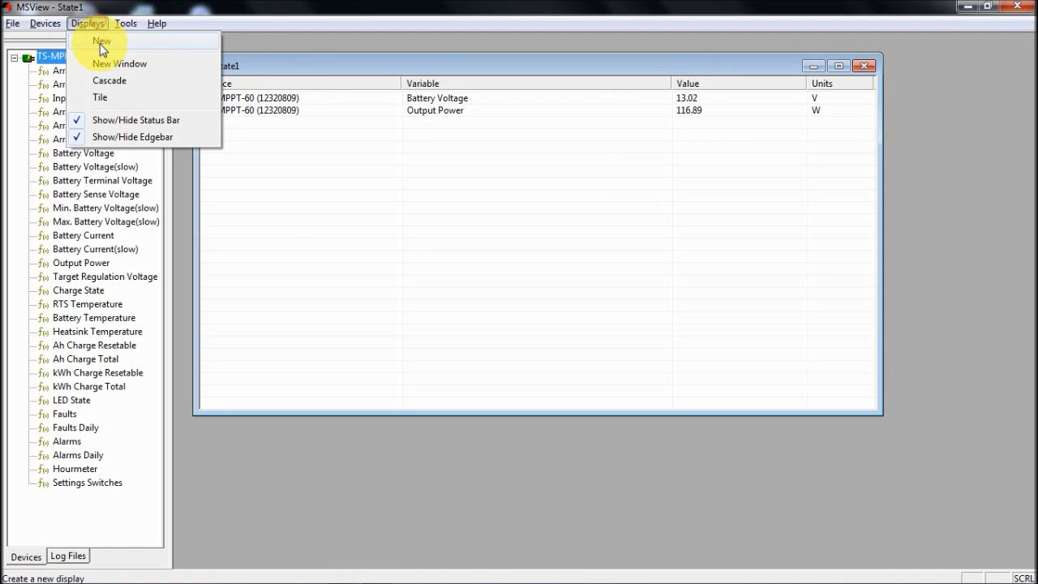
click(100, 44)
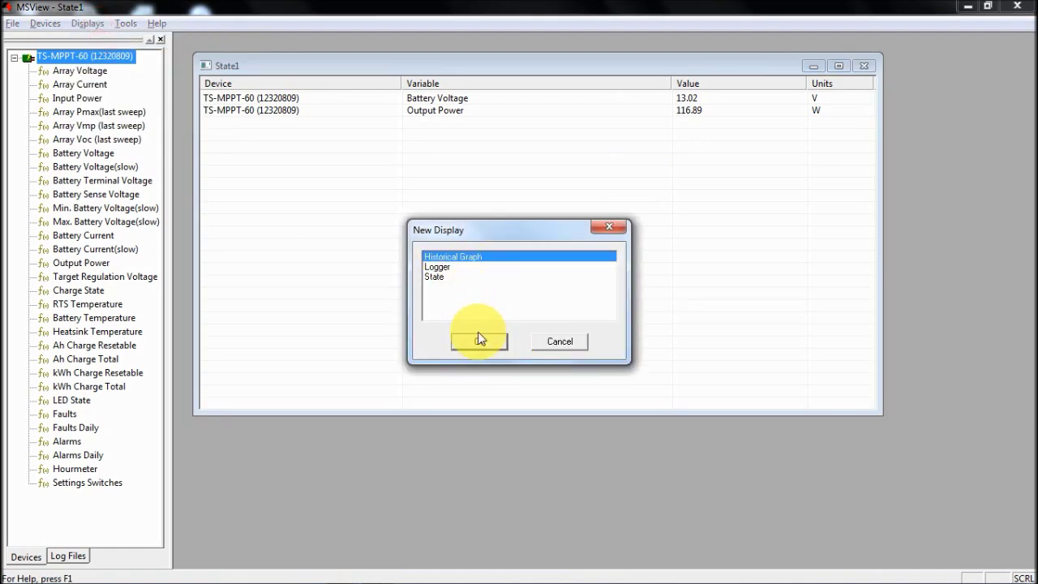
click(477, 341)
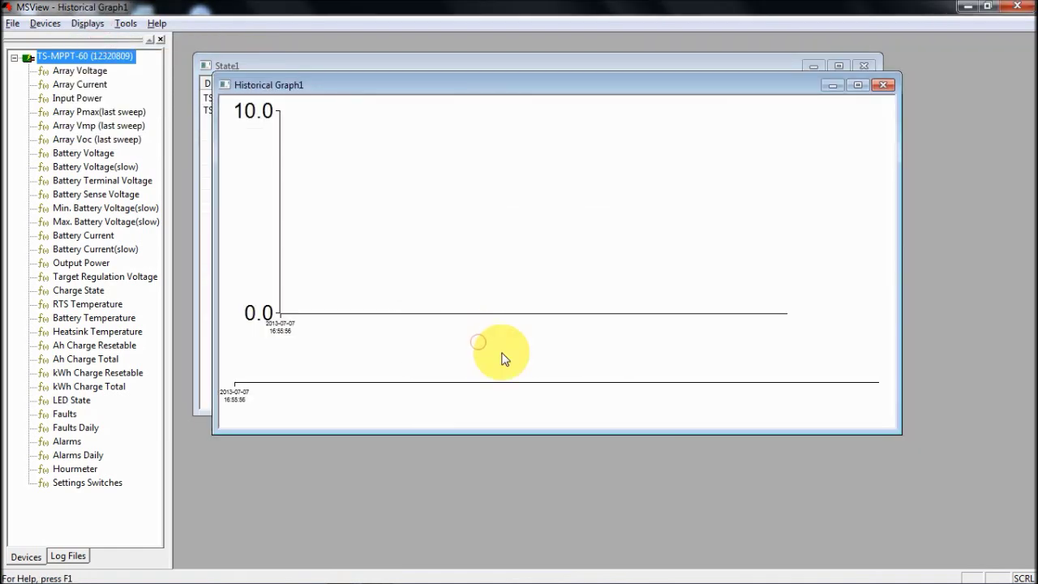
click(69, 560)
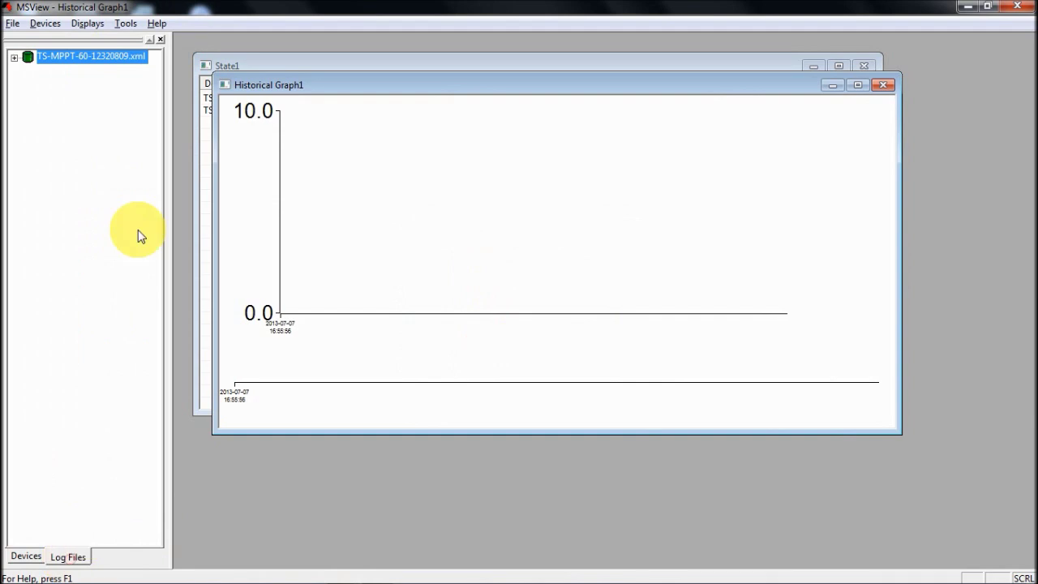
click(14, 57)
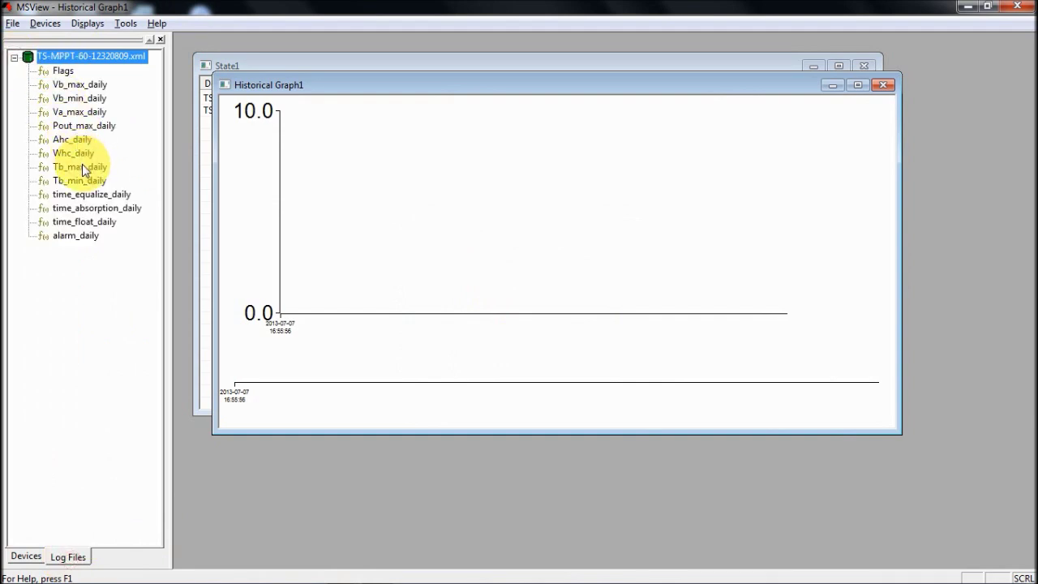
drag(66, 157, 359, 191)
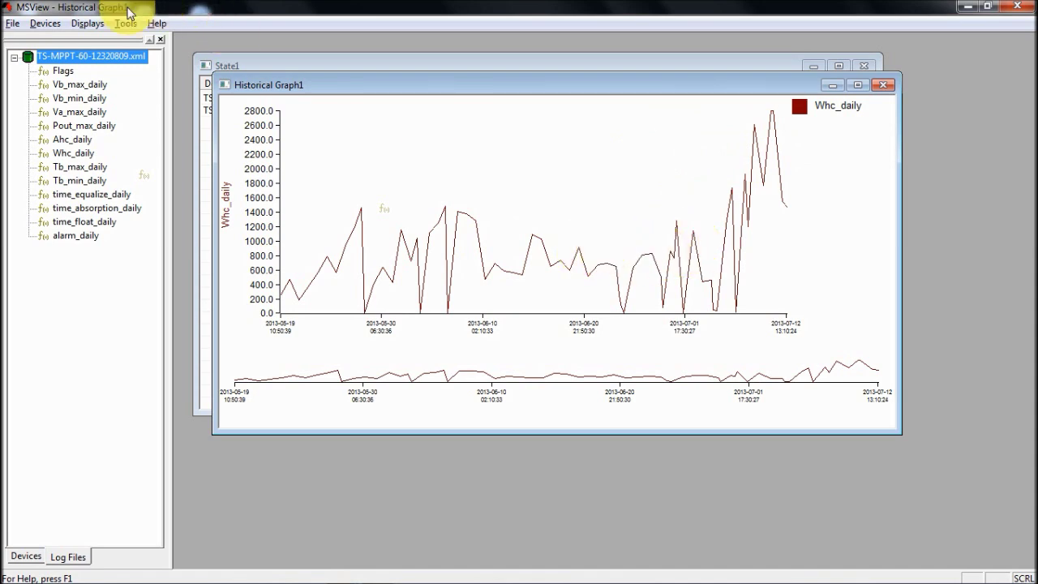
Create a Logger display and add the TS-MPPT-60's Output Power and Battery Terminal Voltage as its variables to log.
click(84, 23)
click(98, 40)
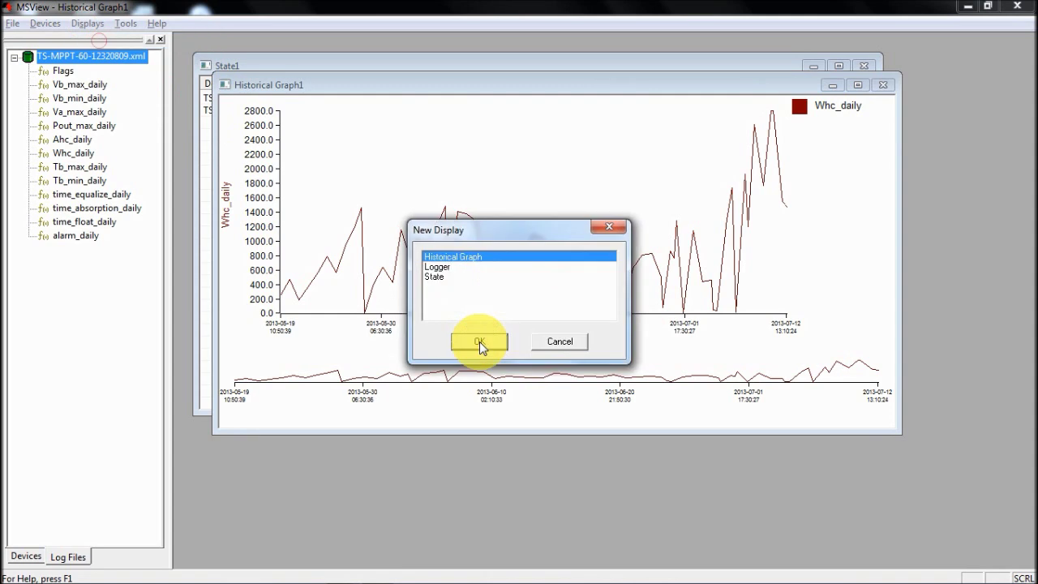
click(455, 268)
click(477, 342)
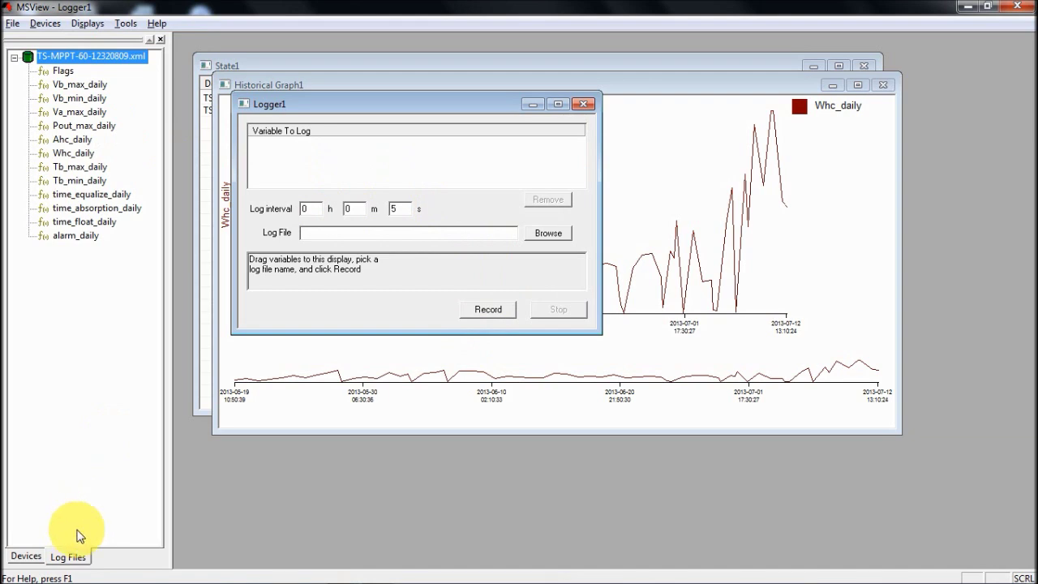
click(25, 556)
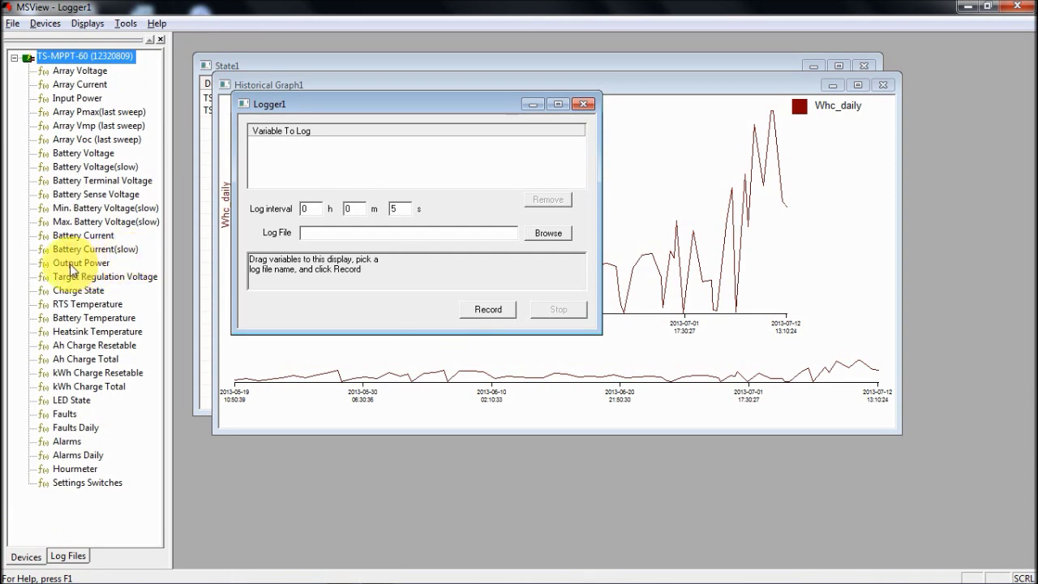
drag(70, 268, 293, 157)
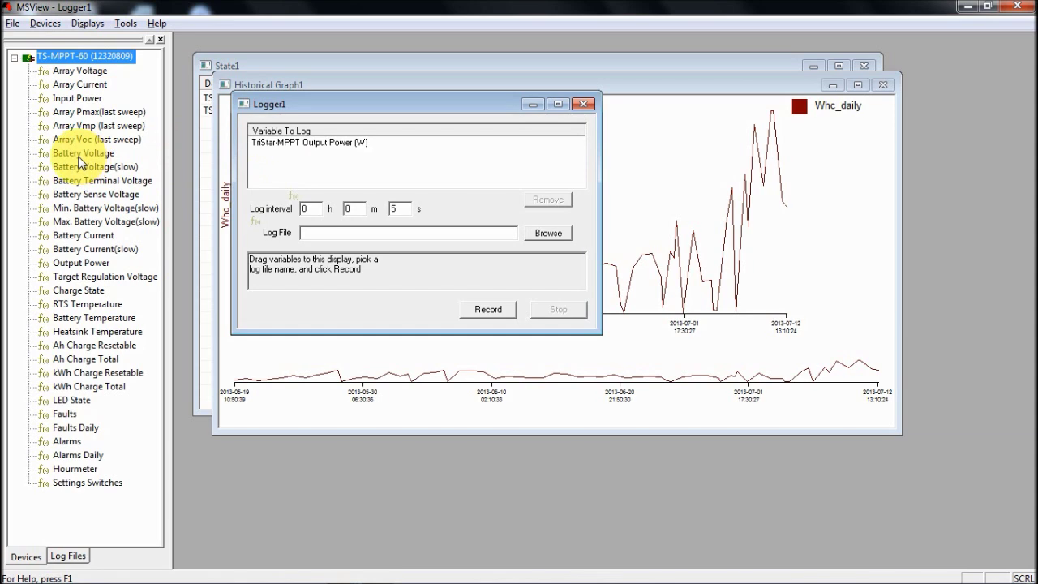
drag(81, 180, 279, 158)
Set the logger's log interval to 2 seconds.
click(397, 207)
double_click(397, 207)
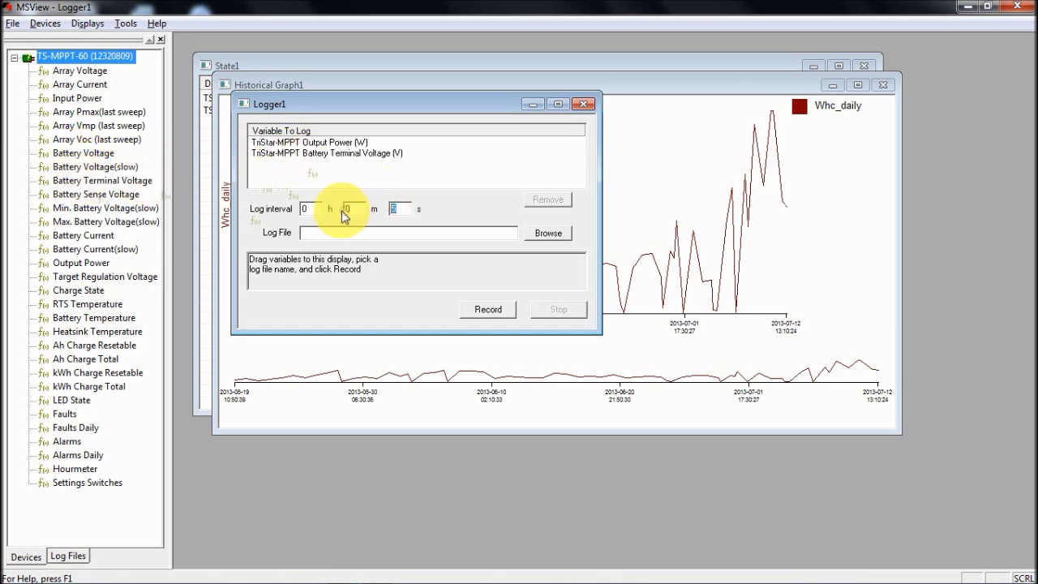
text(2)
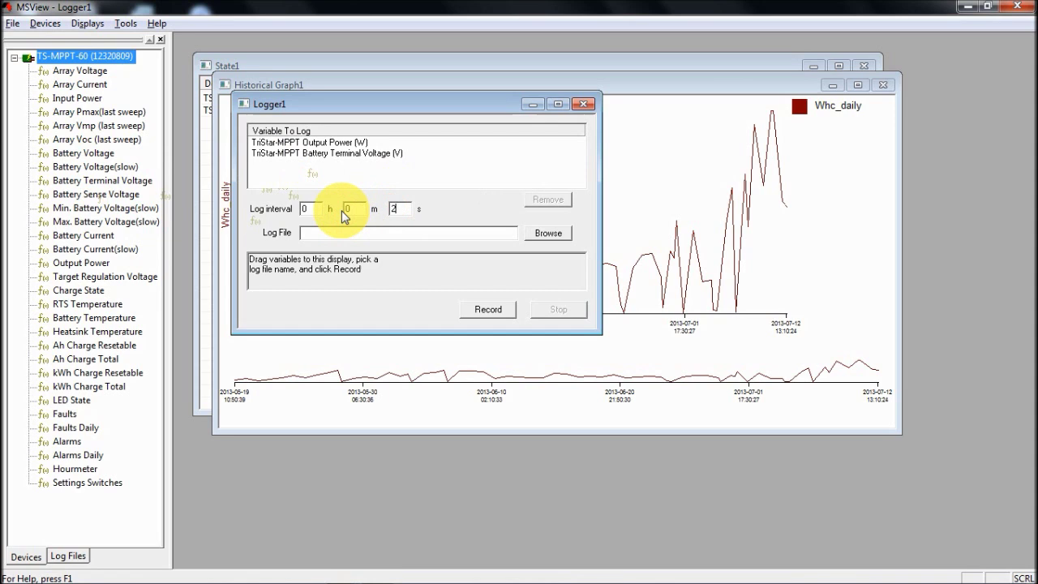
Record the logger's variables to log.csv in C:\Temp and stop the recording after about 1 min 24 s.
click(541, 235)
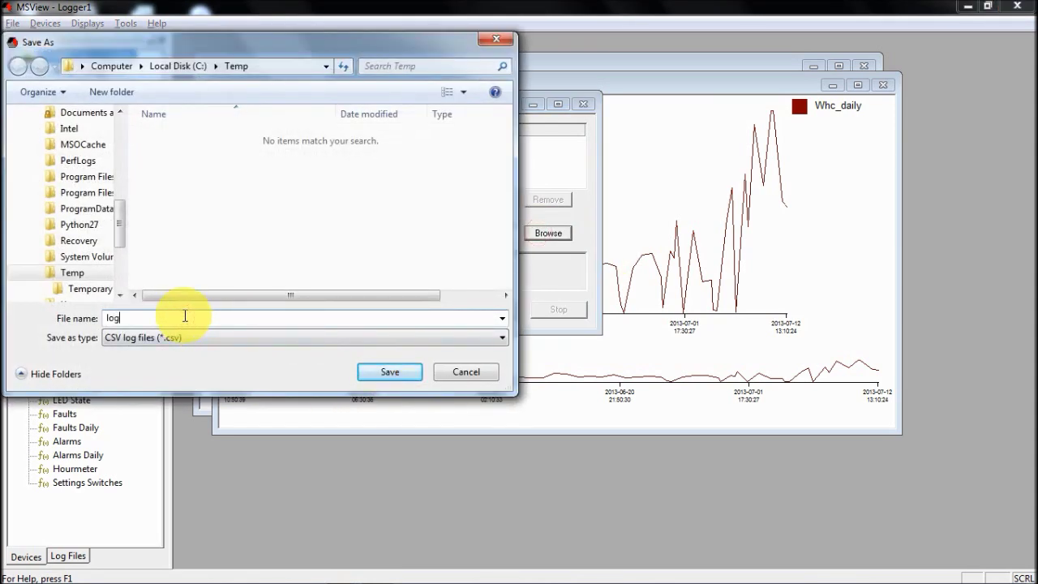
text(log.csv)
click(390, 373)
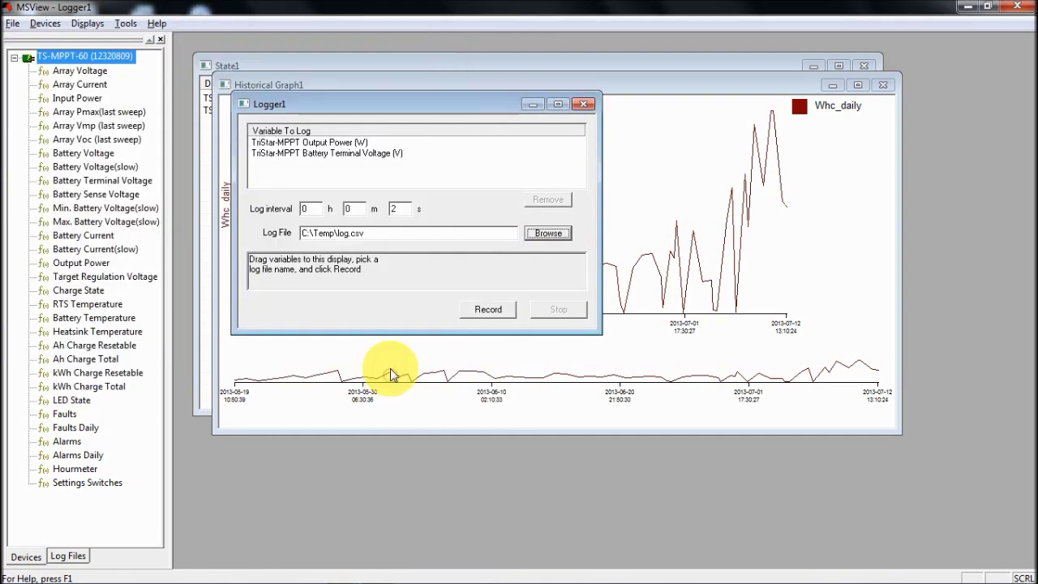
click(490, 309)
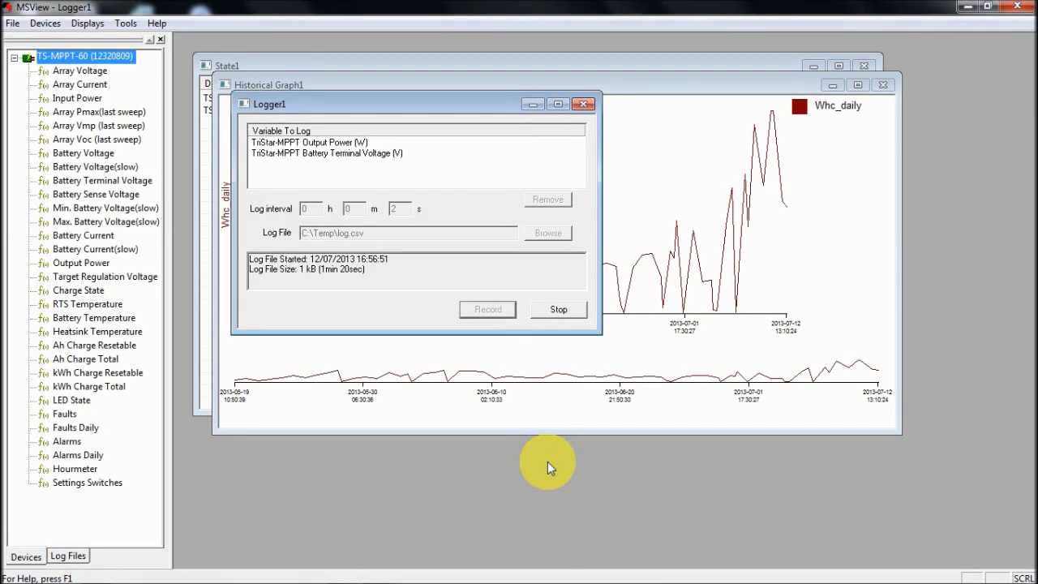
click(559, 310)
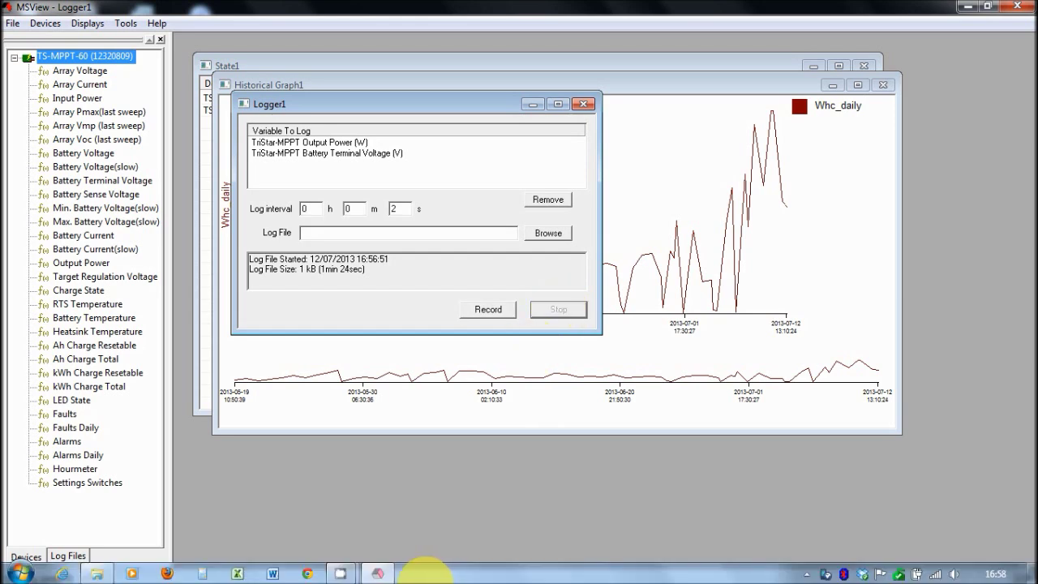
Open log.csv from C:\Temp in Excel and fit the column widths to their contents.
click(97, 574)
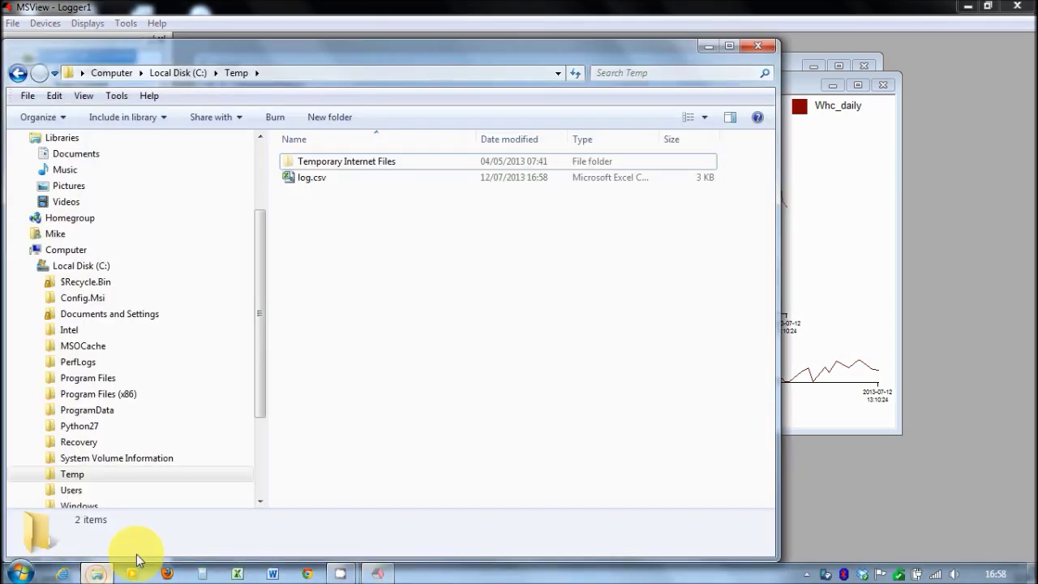
click(309, 180)
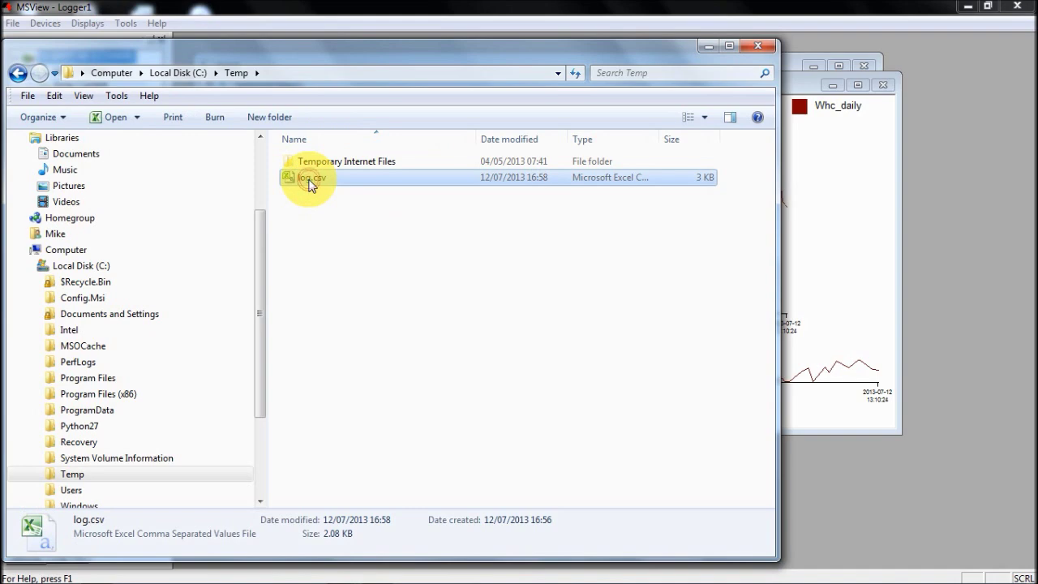
double_click(309, 180)
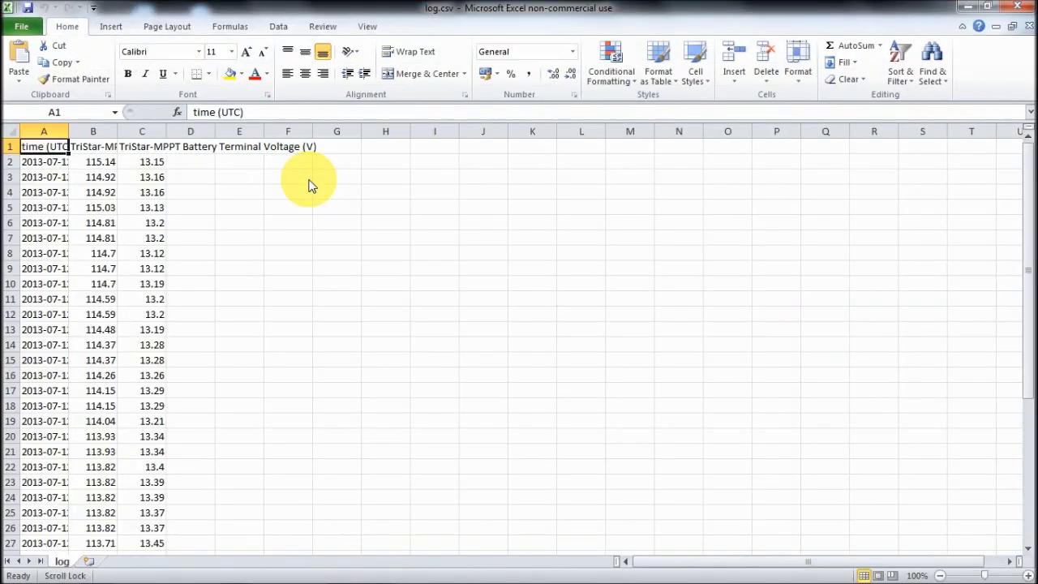
click(10, 130)
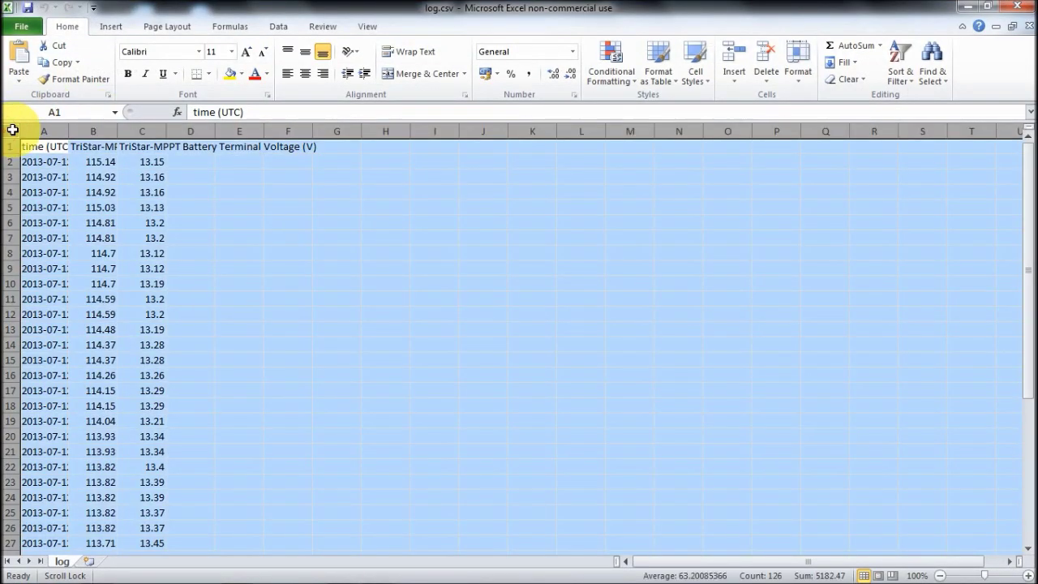
double_click(69, 131)
click(610, 207)
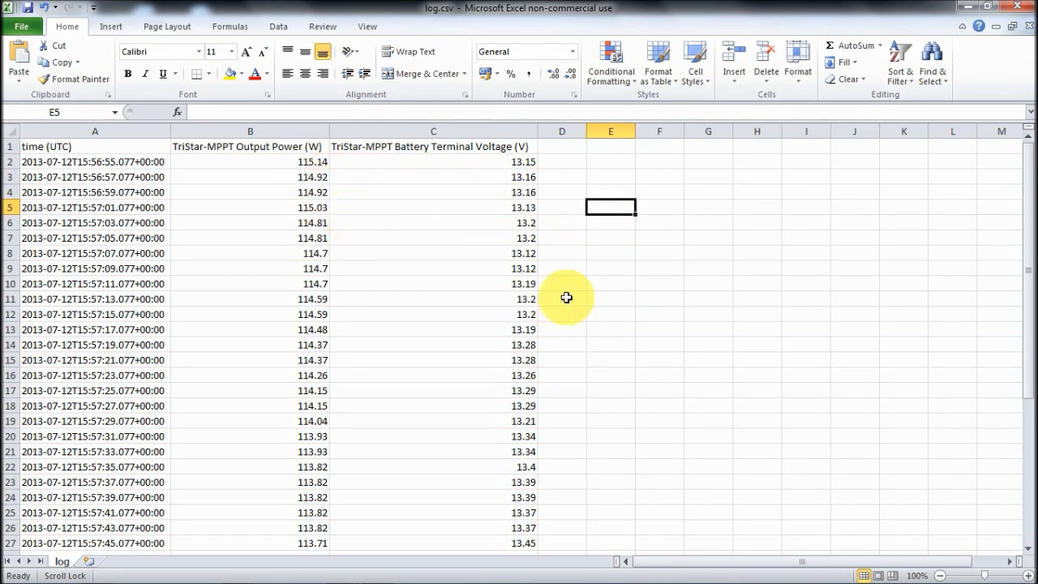
Insert a 2-D line chart of the logged data in A1:C42 and enlarge it.
drag(98, 146, 374, 351)
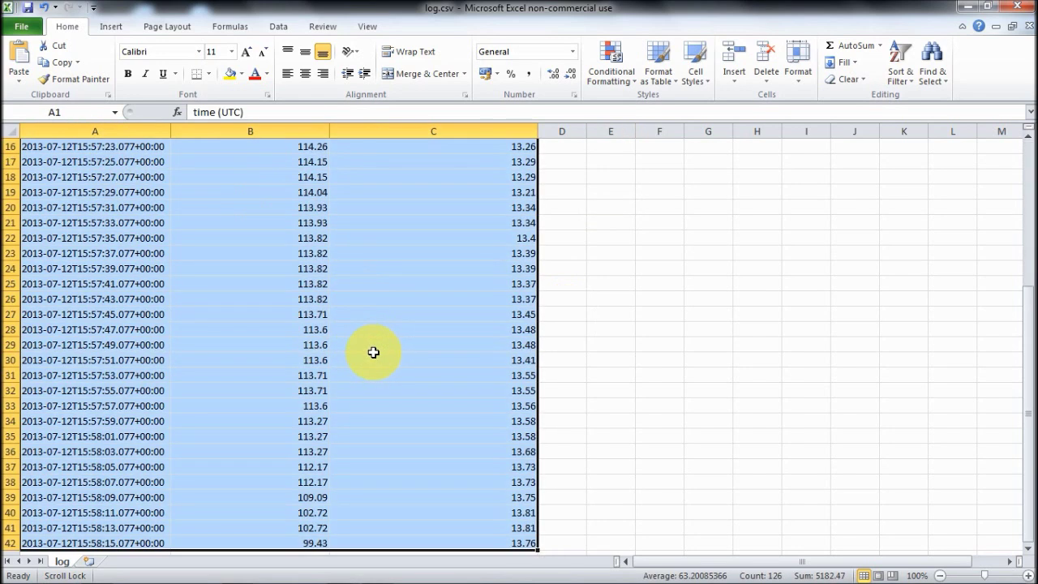
click(111, 27)
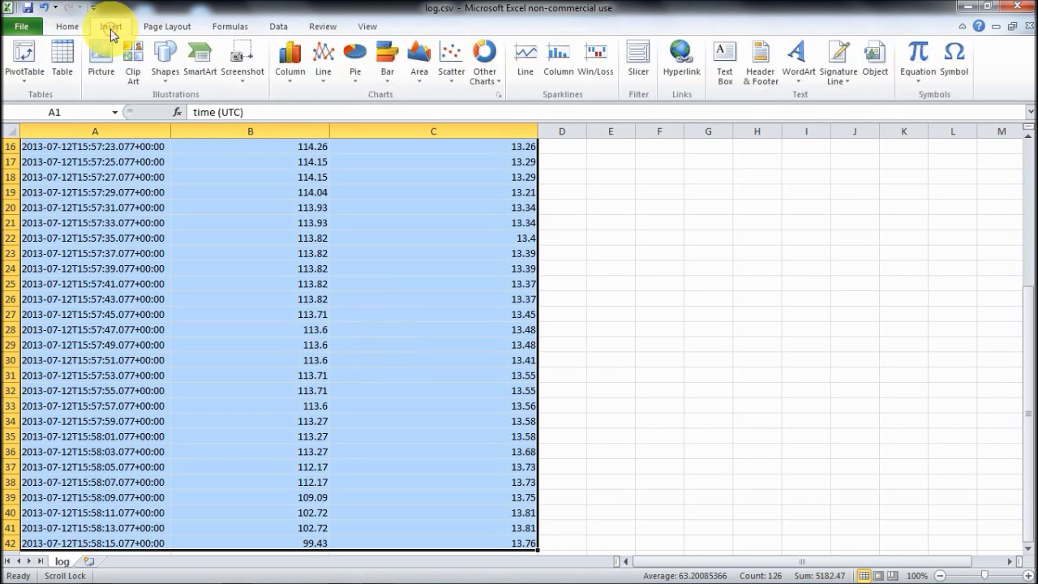
click(323, 63)
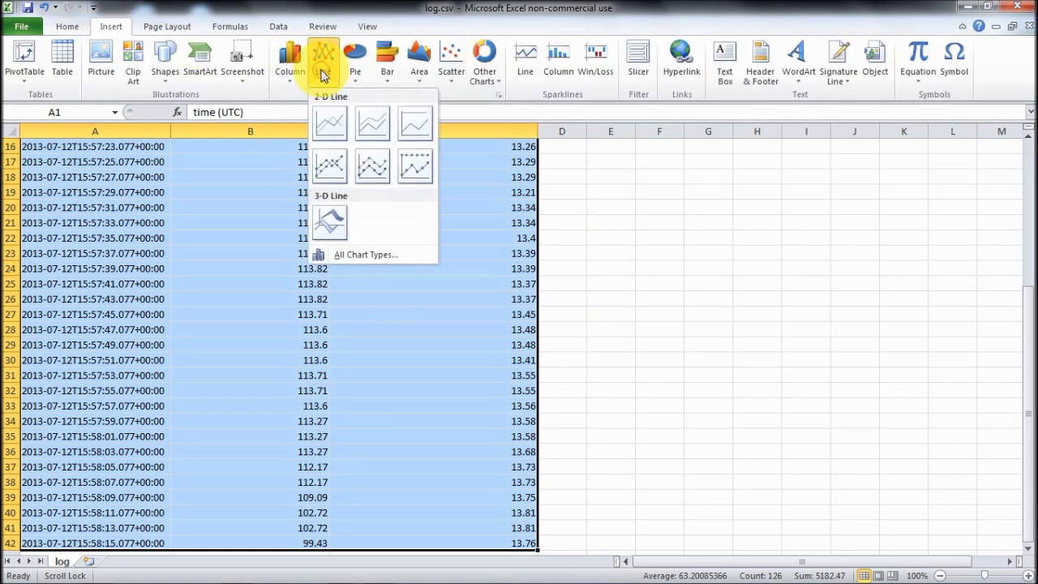
click(323, 126)
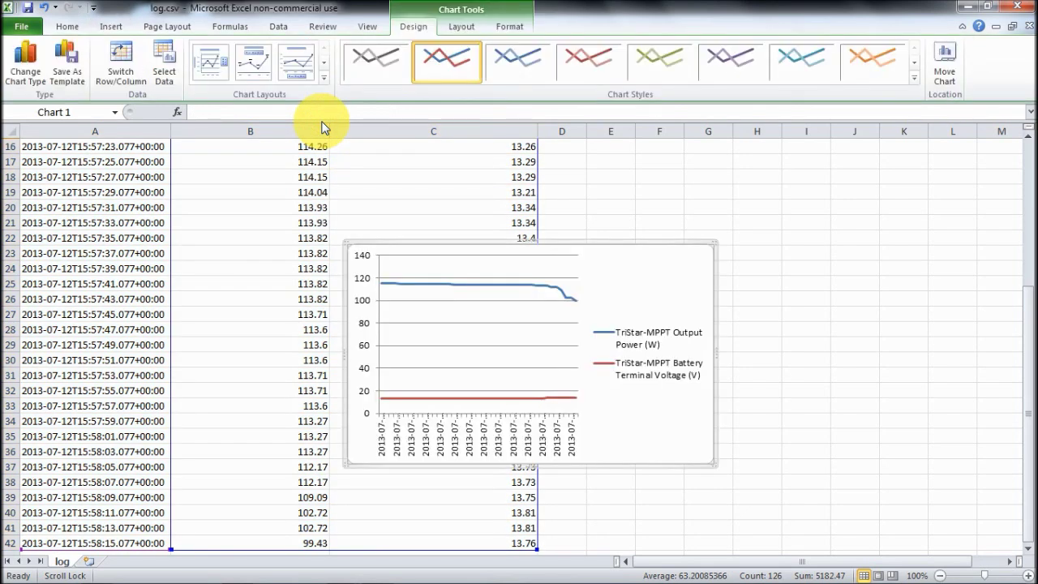
drag(713, 242, 932, 152)
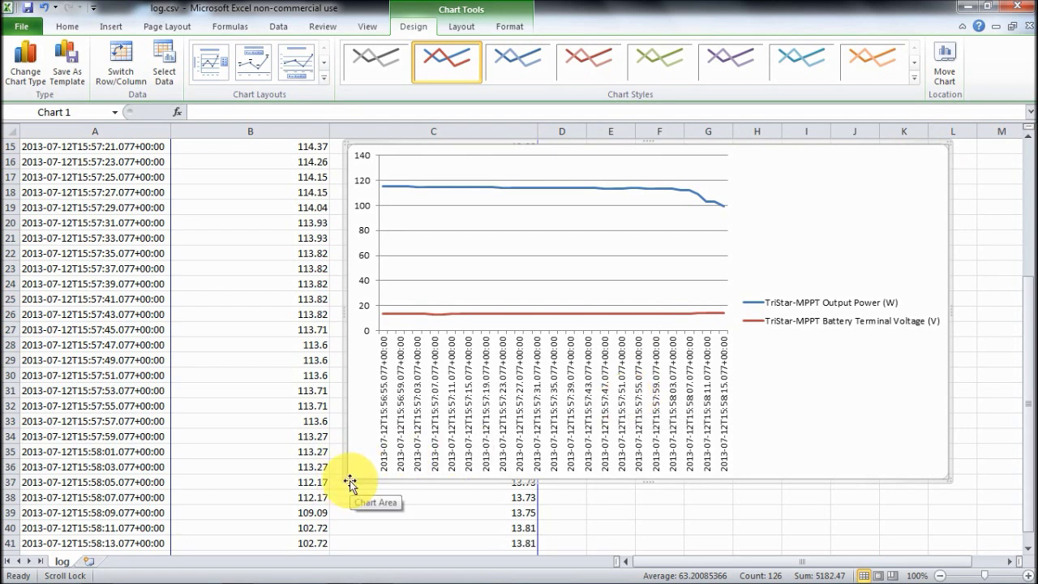
drag(343, 480, 289, 543)
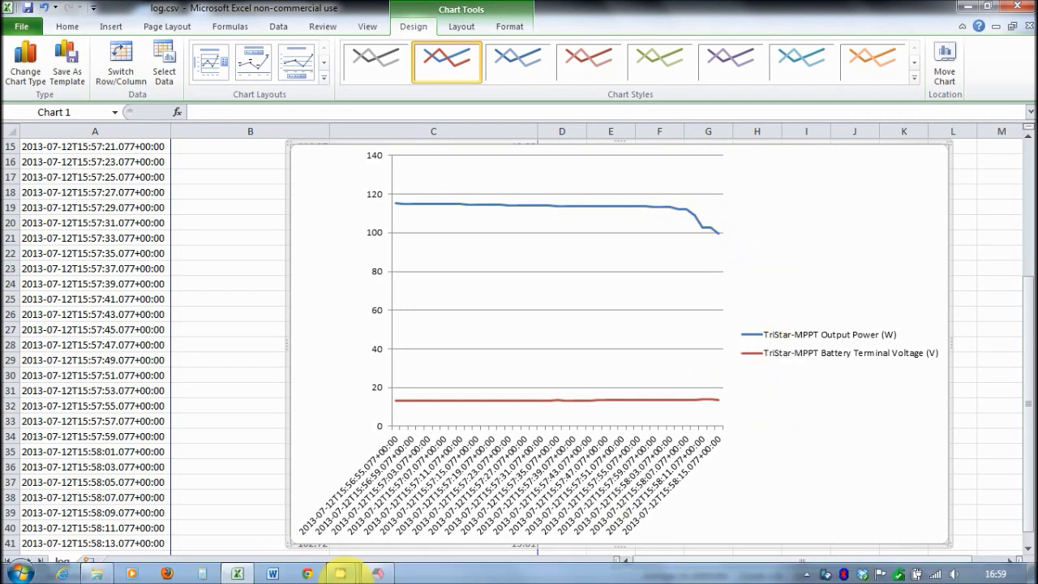
Switch back to MSView and close the Logger, Historical Graph and State displays without saving changes.
click(379, 574)
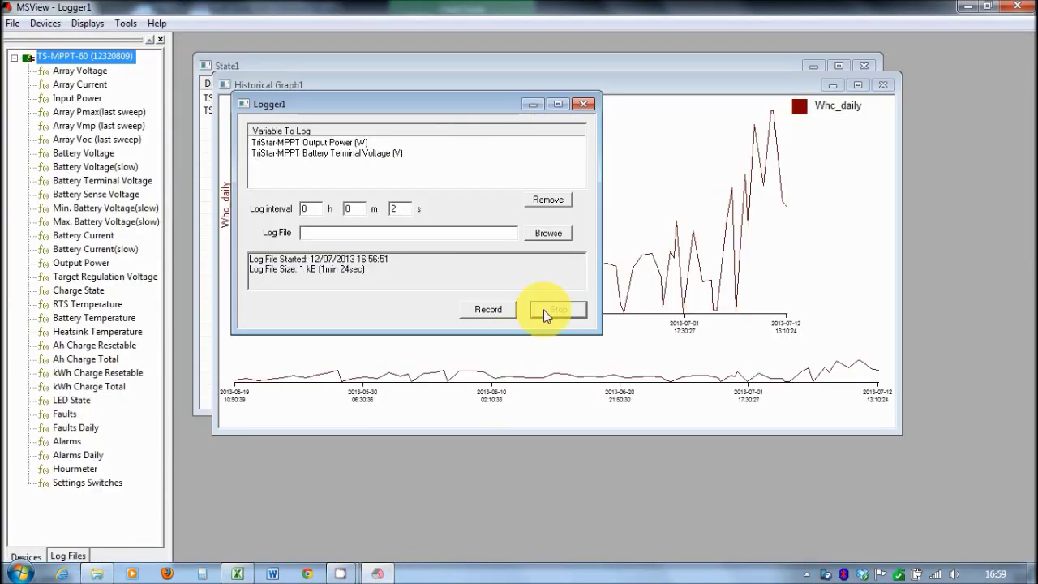
click(531, 332)
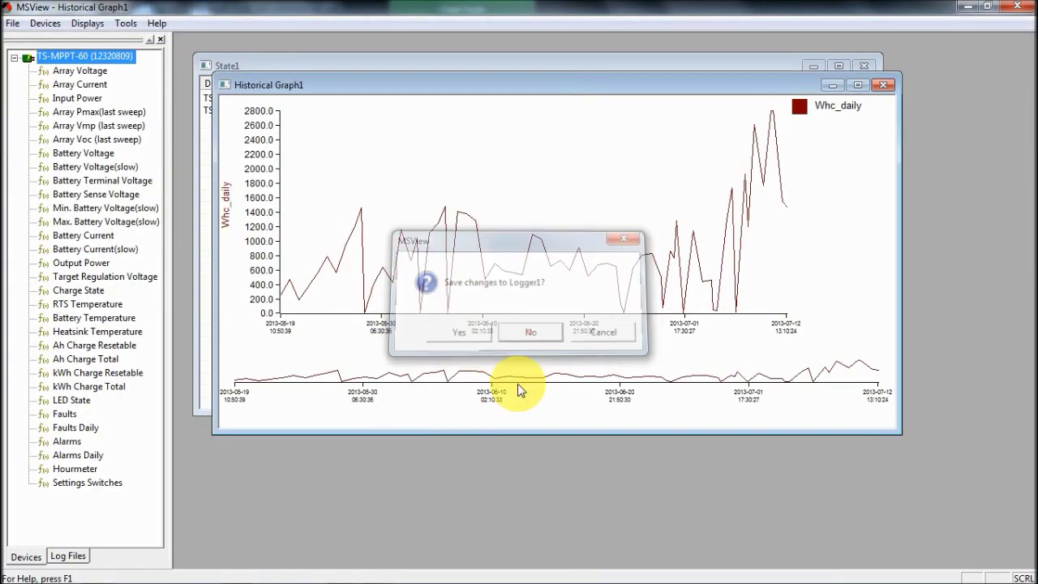
click(886, 86)
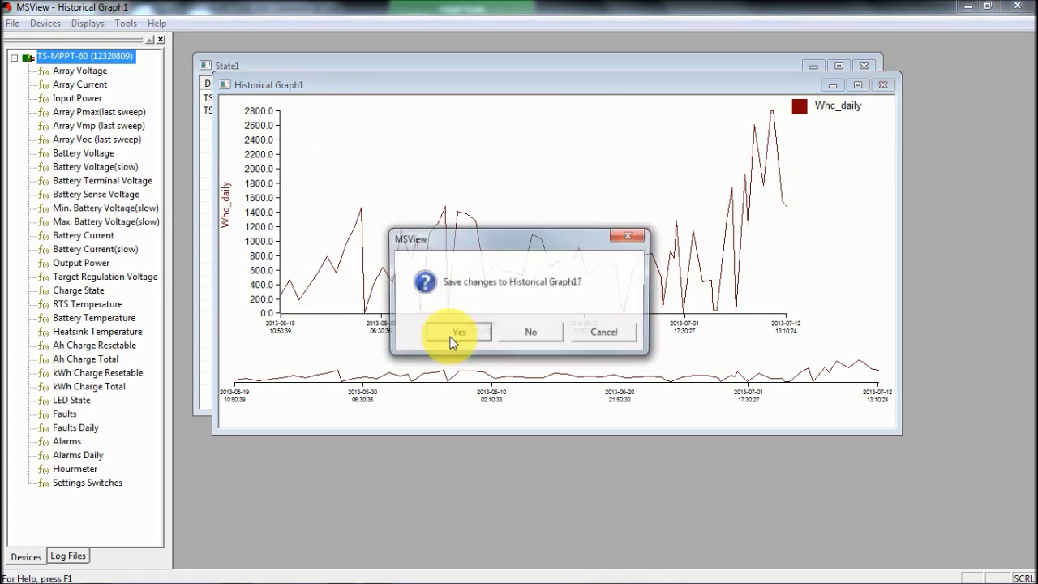
click(532, 334)
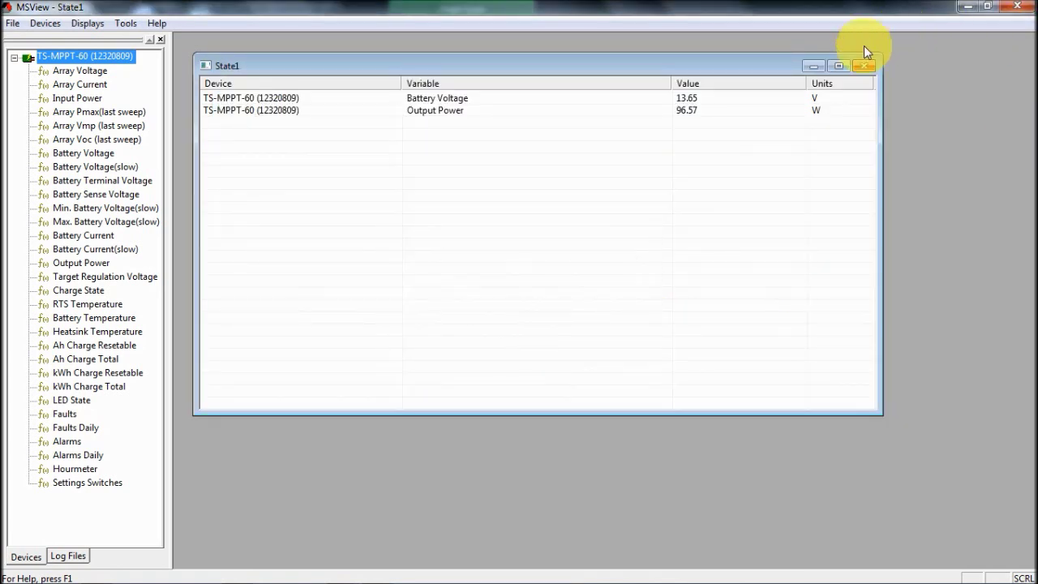
click(864, 65)
click(524, 334)
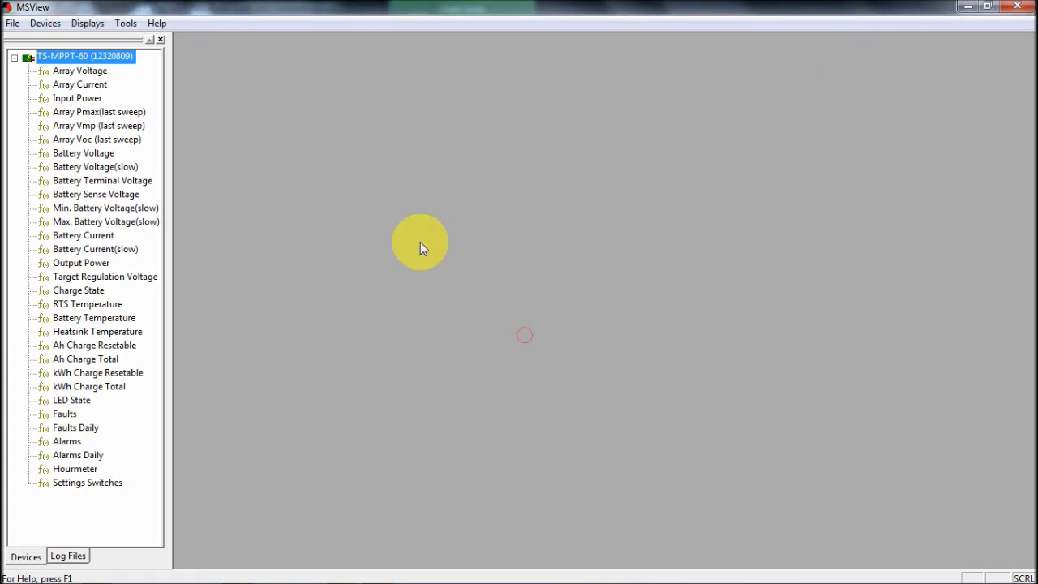
Open the Tristar MPPT Setup Wizard and accept the setpoint caution and the DIP switch note.
click(92, 25)
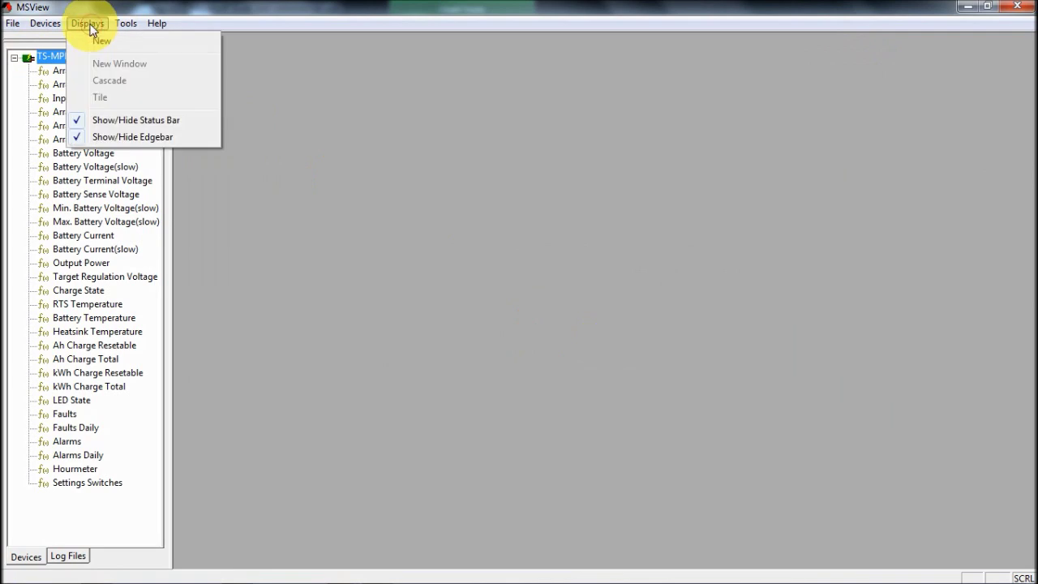
mouse_move(126, 28)
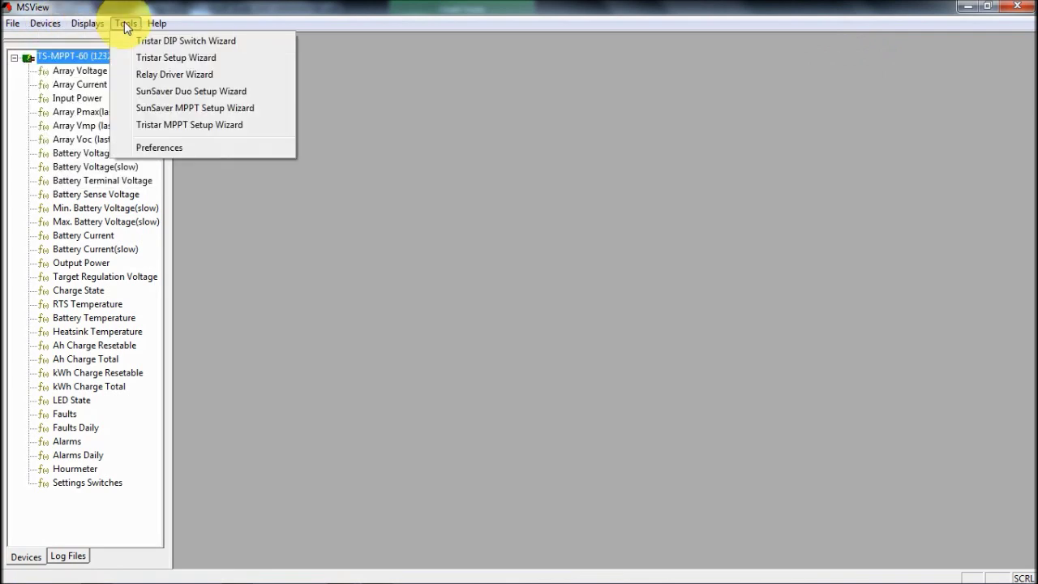
click(208, 125)
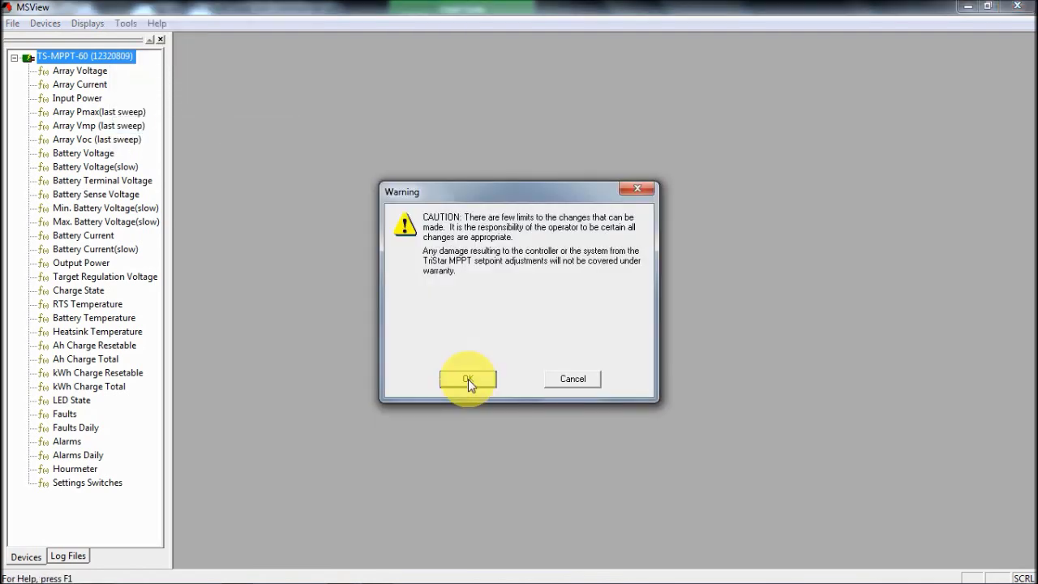
click(468, 379)
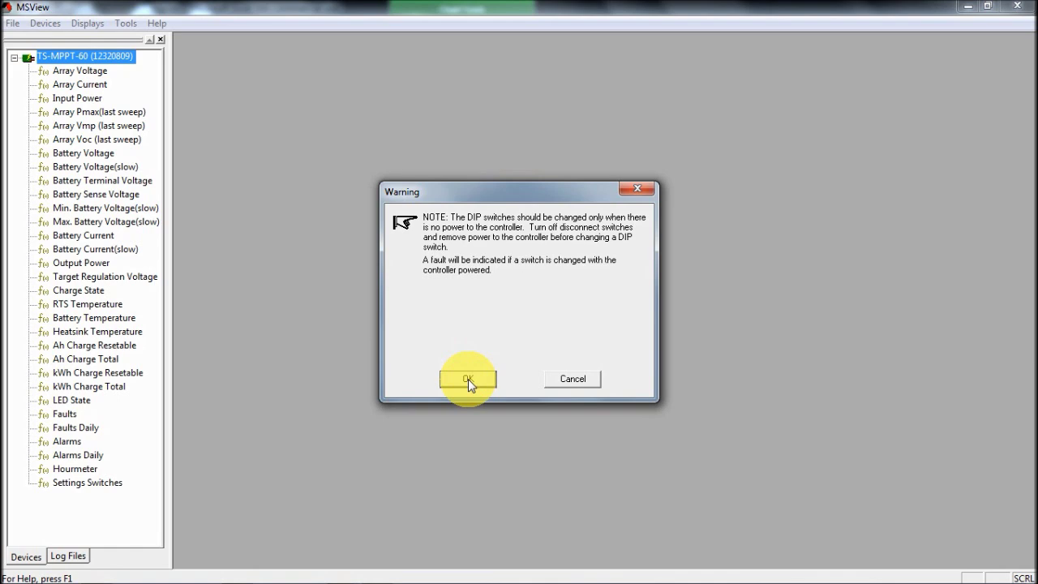
click(468, 378)
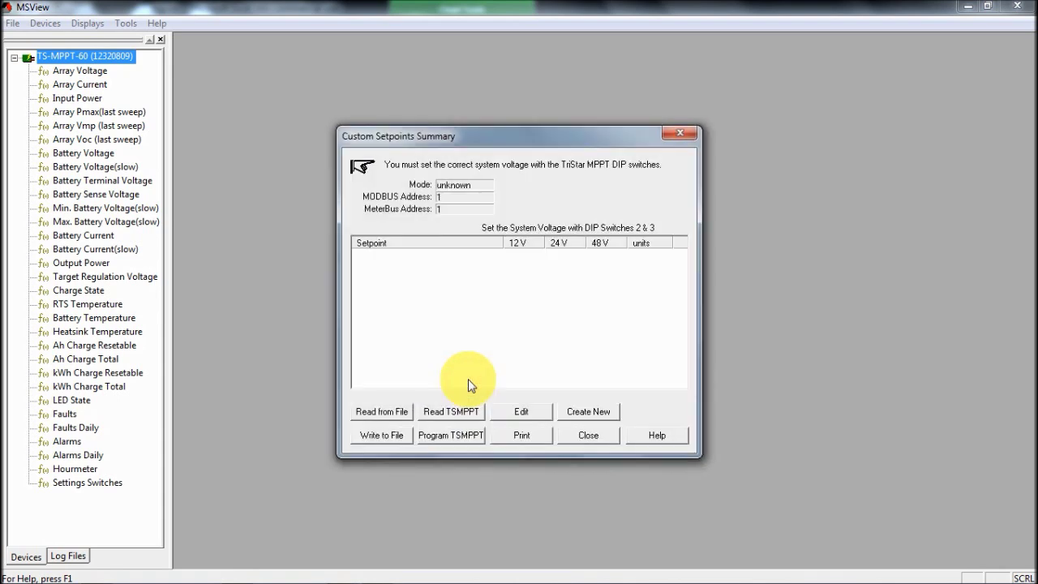
Read the TriStar MPPT configuration in Solar Charge Control mode over TCP/IP from 192.168.1.64, port 502, MODBUS address 1.
click(451, 411)
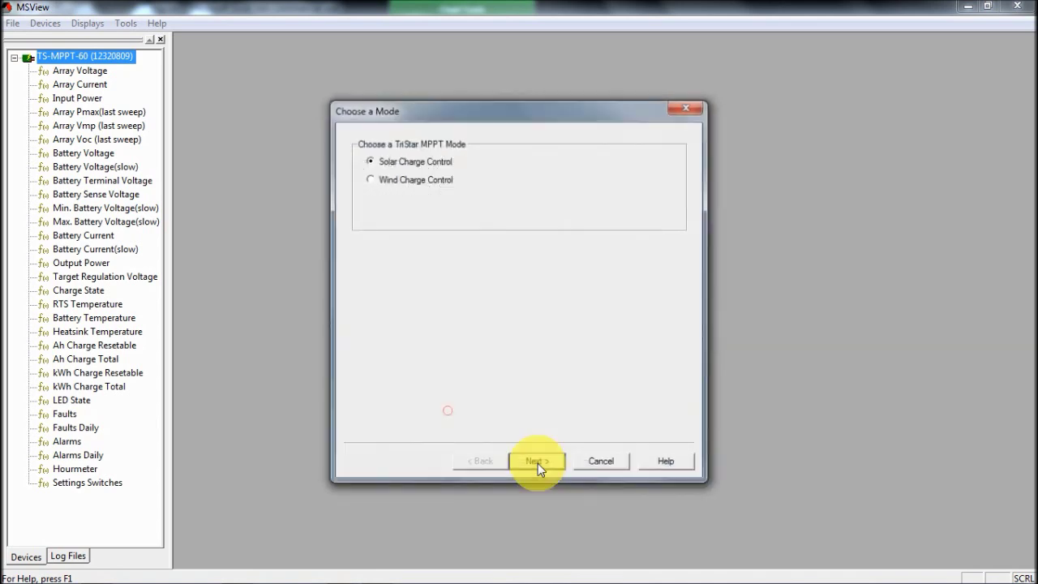
click(538, 463)
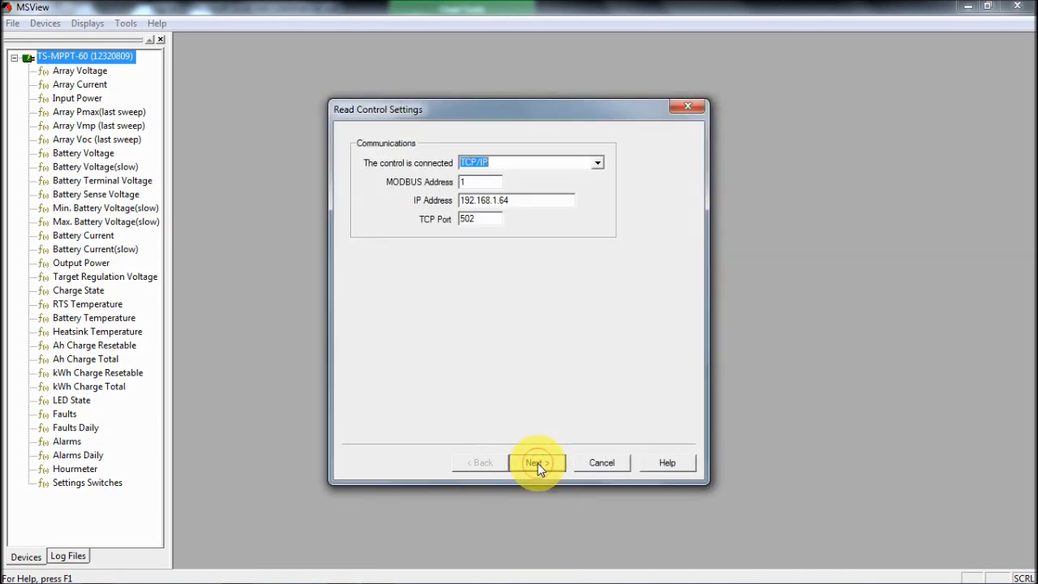
click(538, 463)
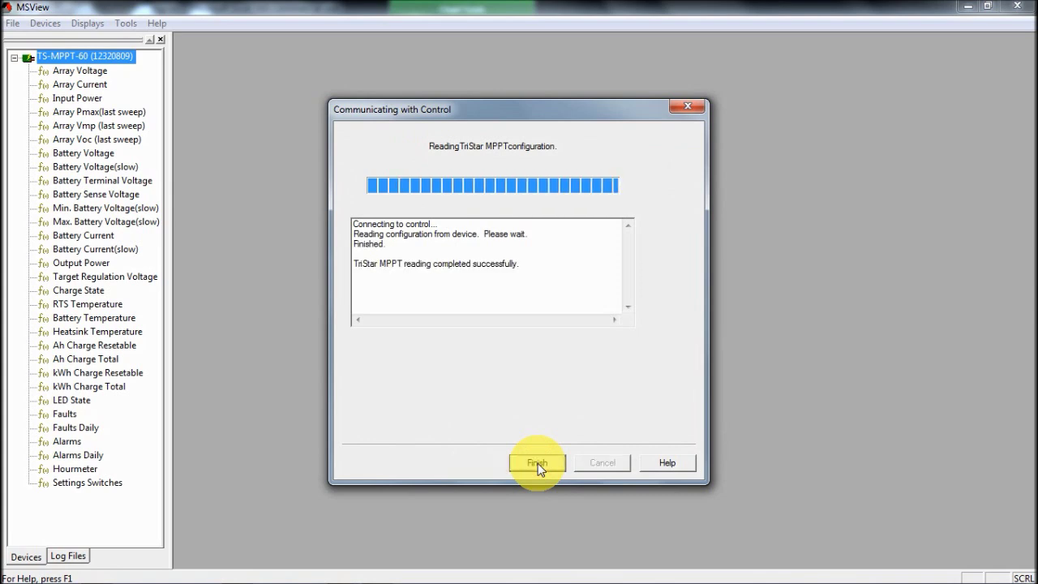
click(538, 463)
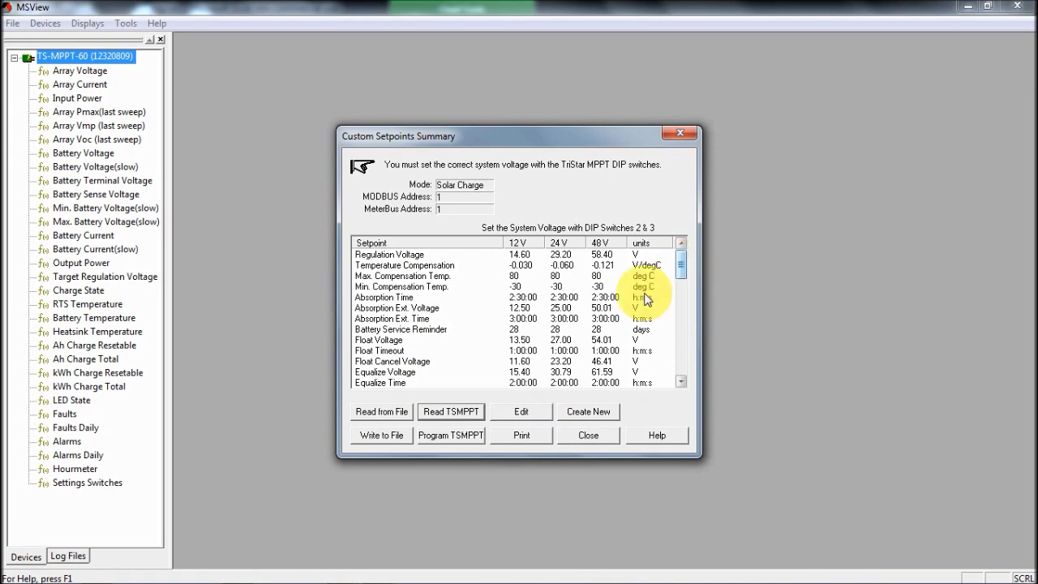
Open the setpoints for editing in Solar Charge Control mode and review the absorption, float, equalize, HVD and limit settings.
click(511, 412)
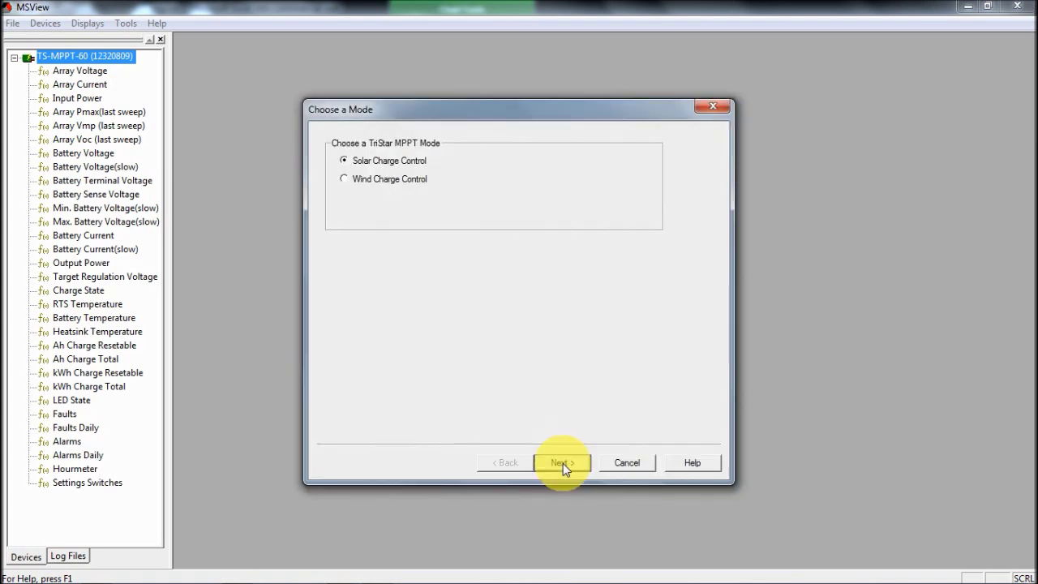
click(563, 463)
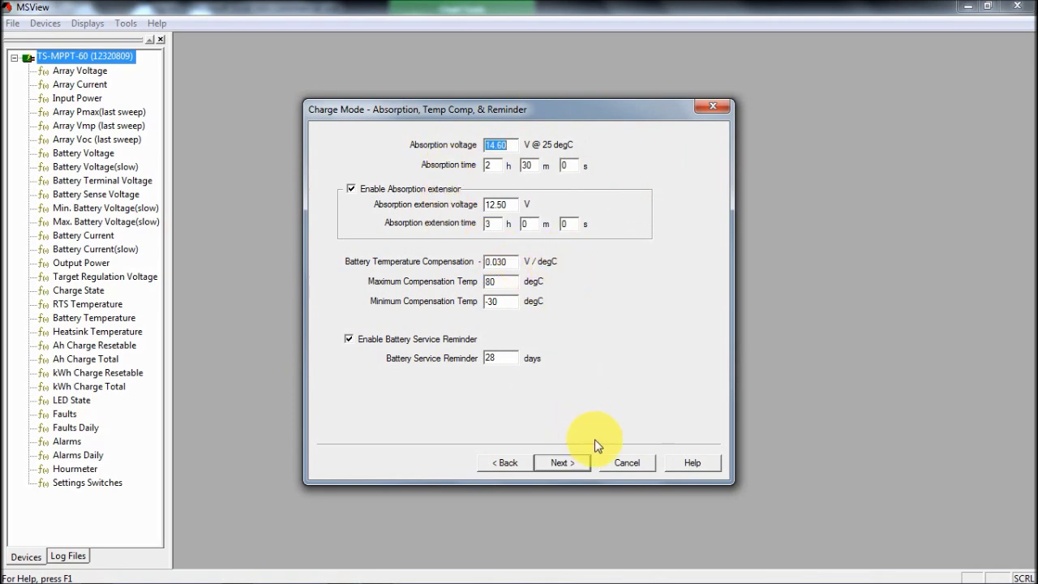
click(555, 465)
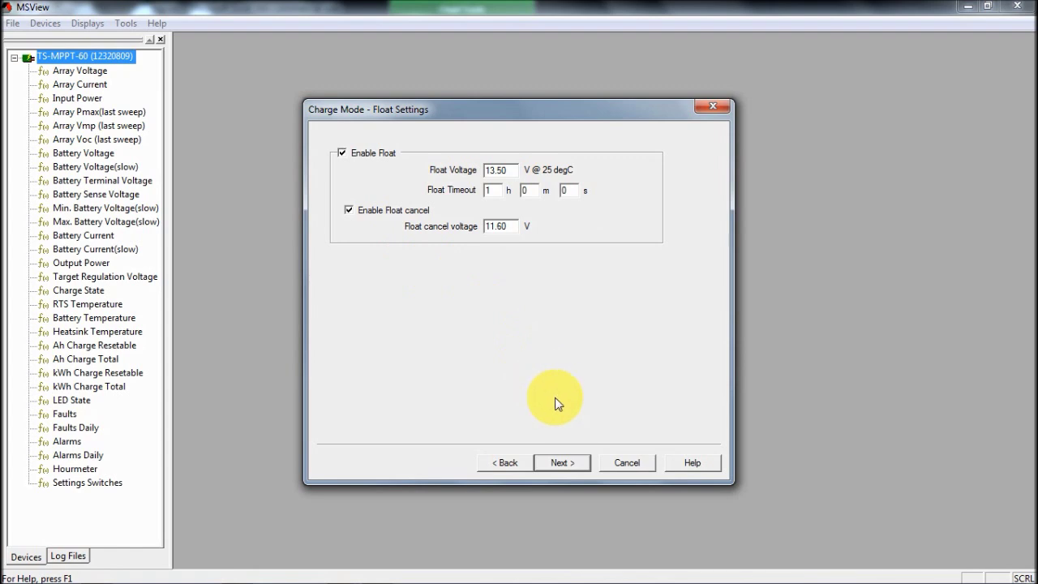
click(566, 463)
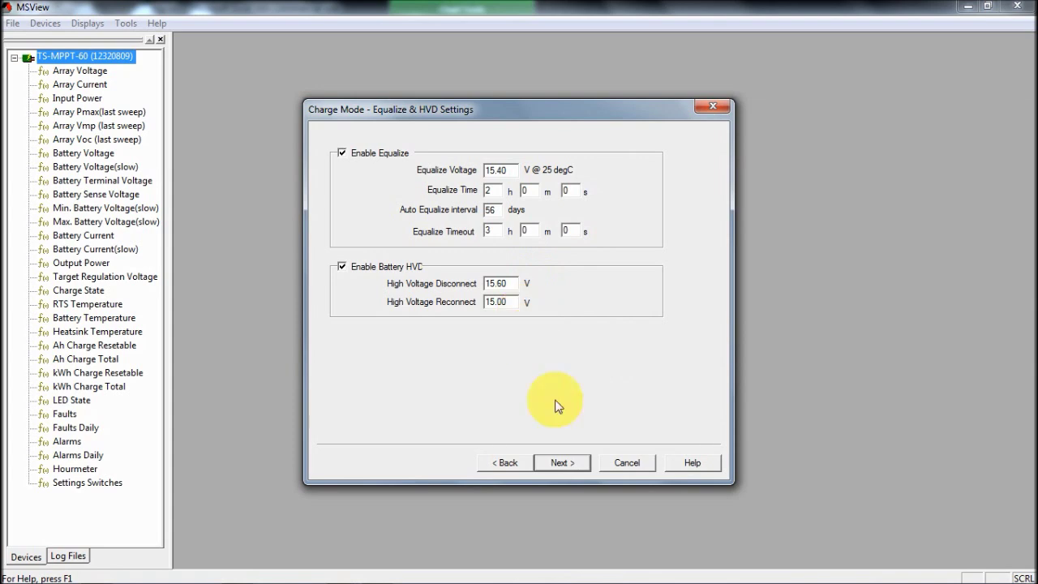
click(568, 462)
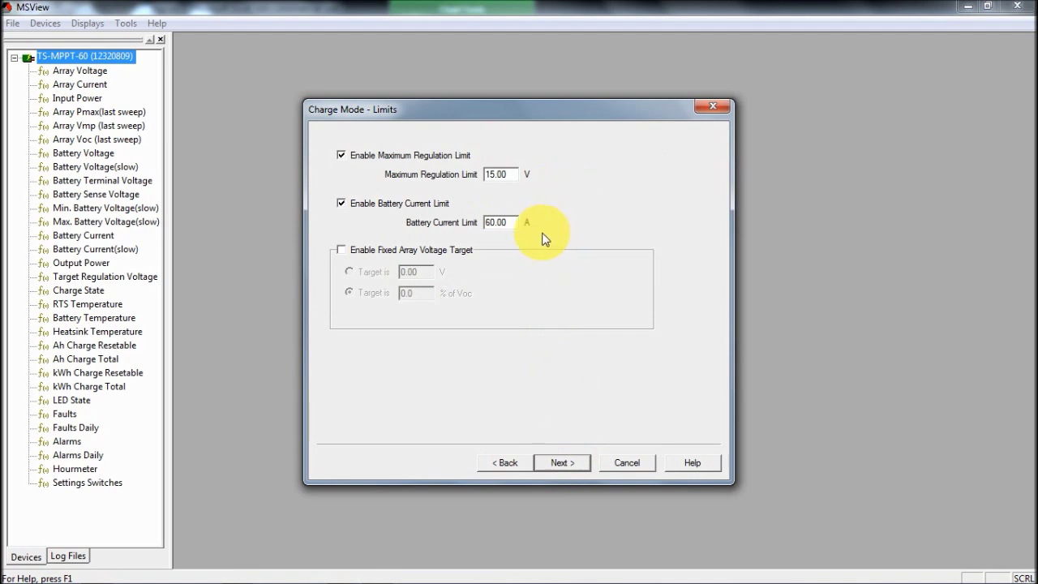
drag(485, 223, 516, 225)
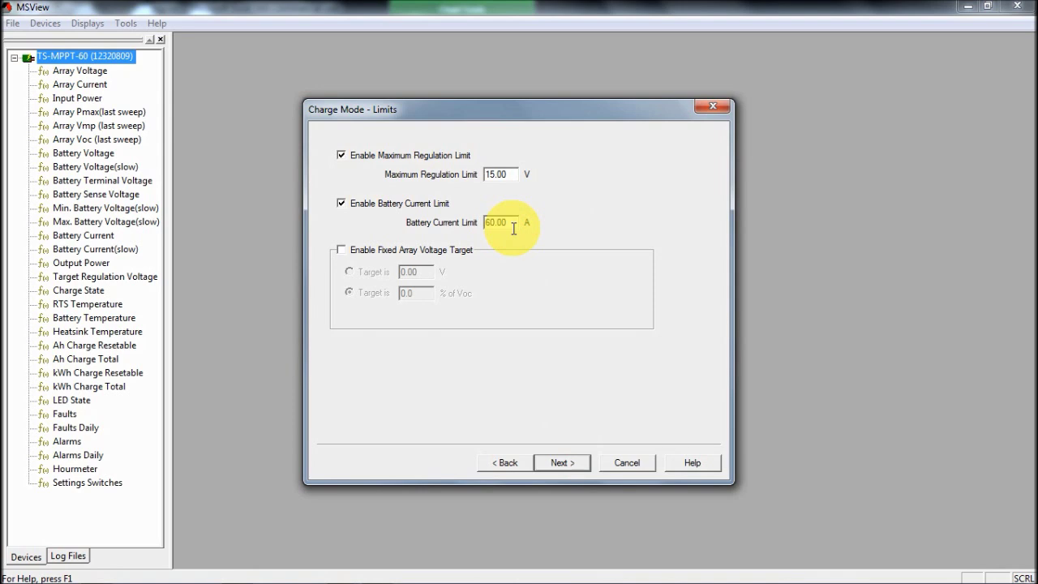
click(491, 222)
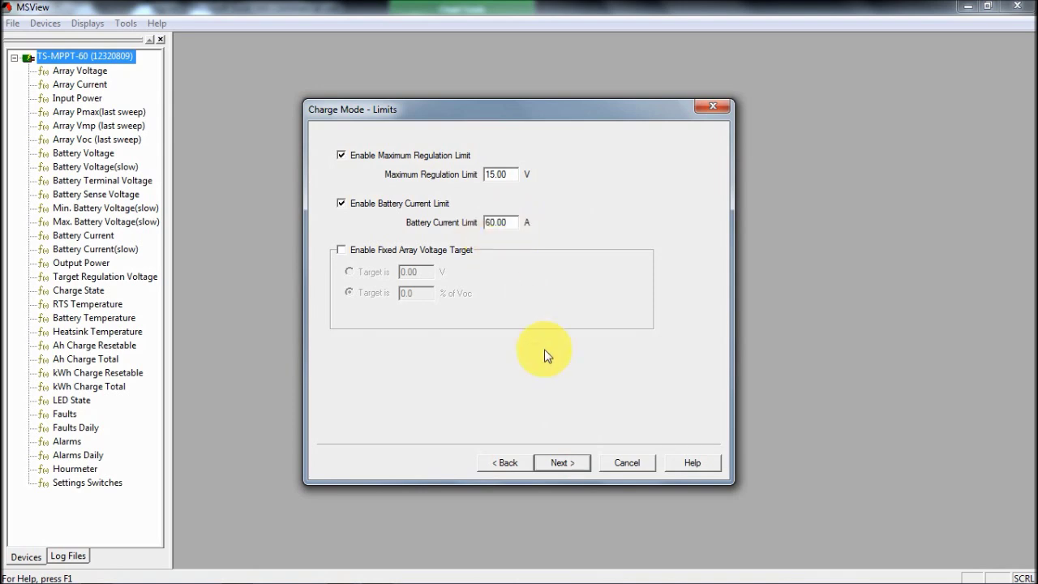
Review the LED transition voltages, logging variables, communication settings and outgoing notification settings in the setpoint wizard.
click(574, 461)
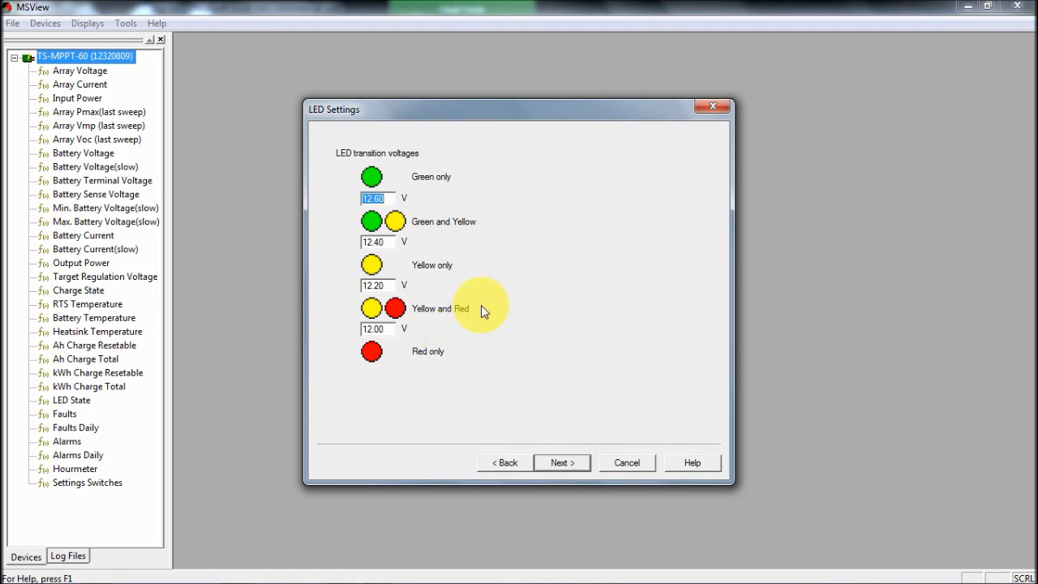
click(561, 463)
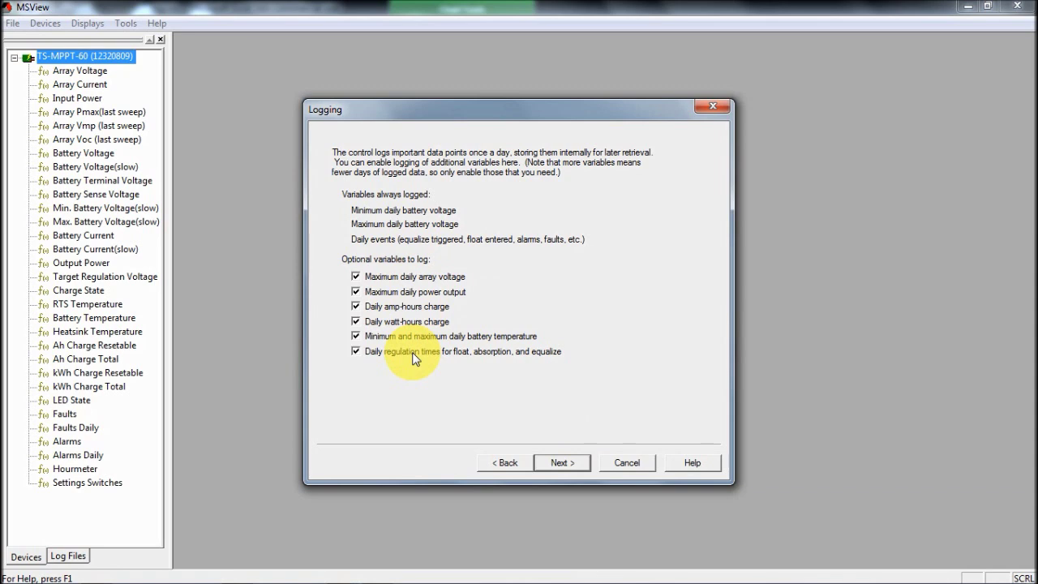
click(558, 463)
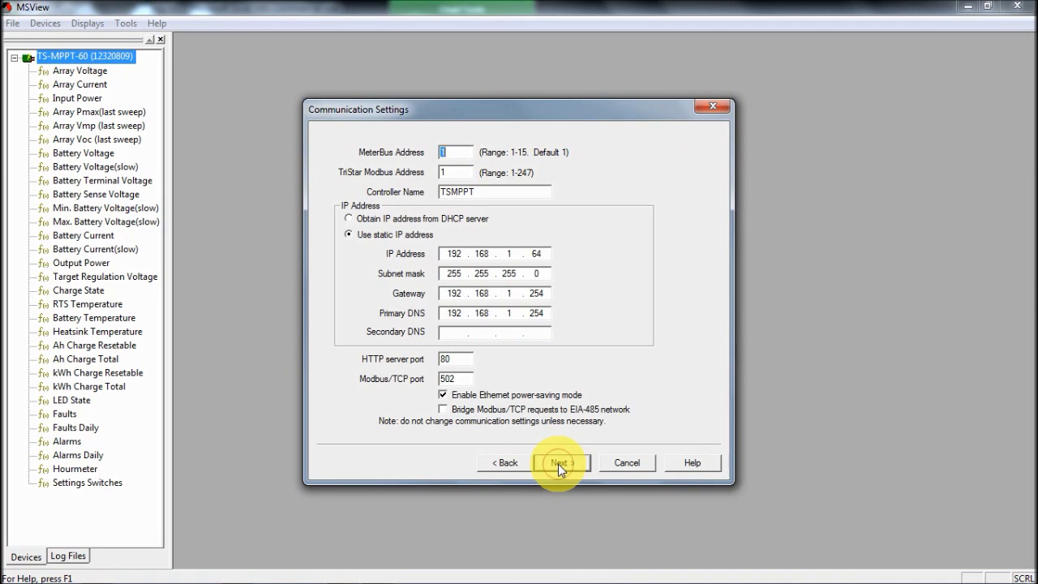
click(558, 463)
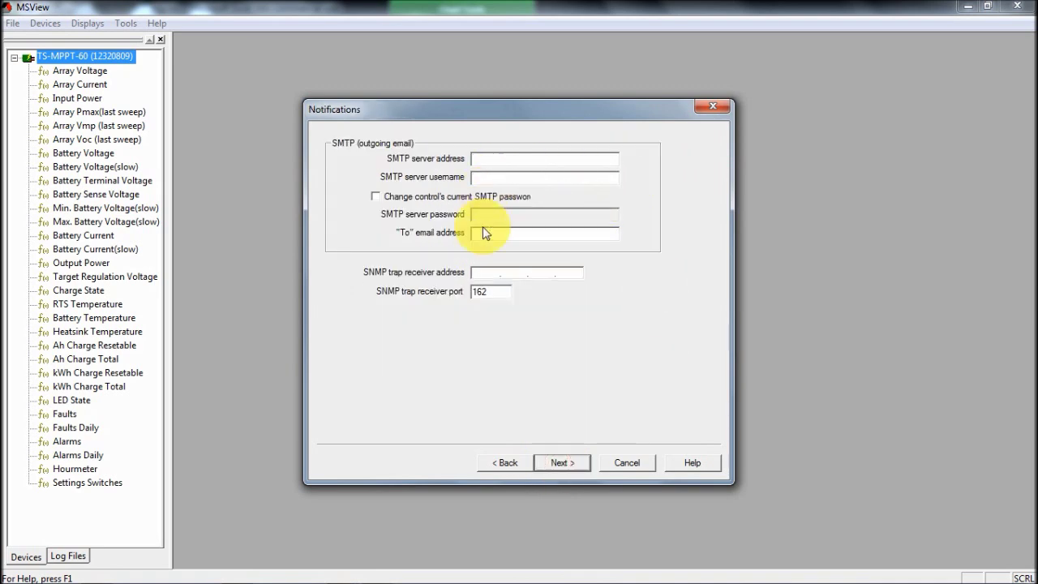
click(557, 464)
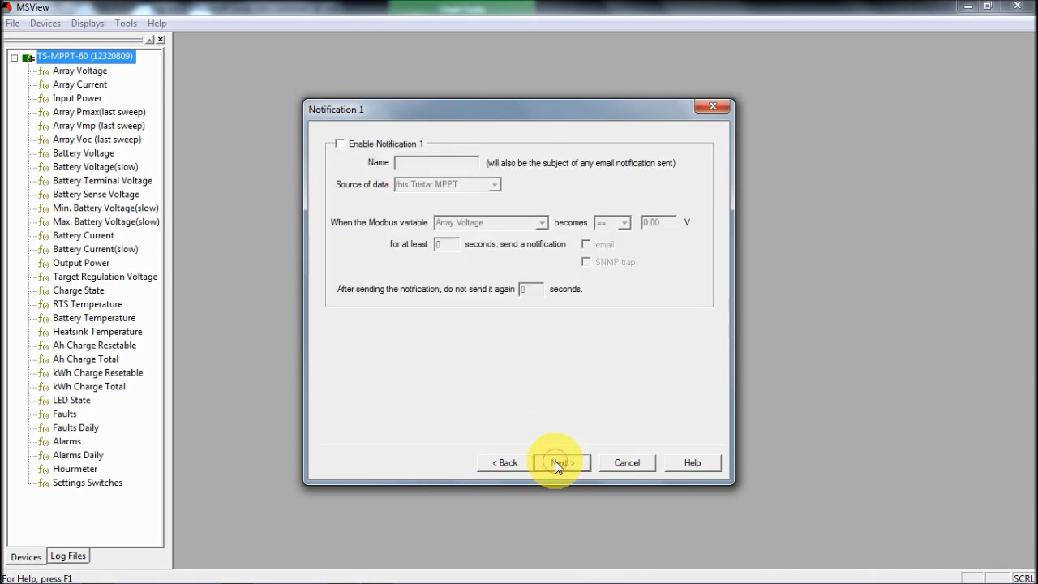
Finish the setpoint wizard from Notification 1 onward without edits, and close the Custom Setpoints Summary without saving.
click(556, 463)
click(557, 464)
click(556, 463)
click(556, 463)
click(555, 462)
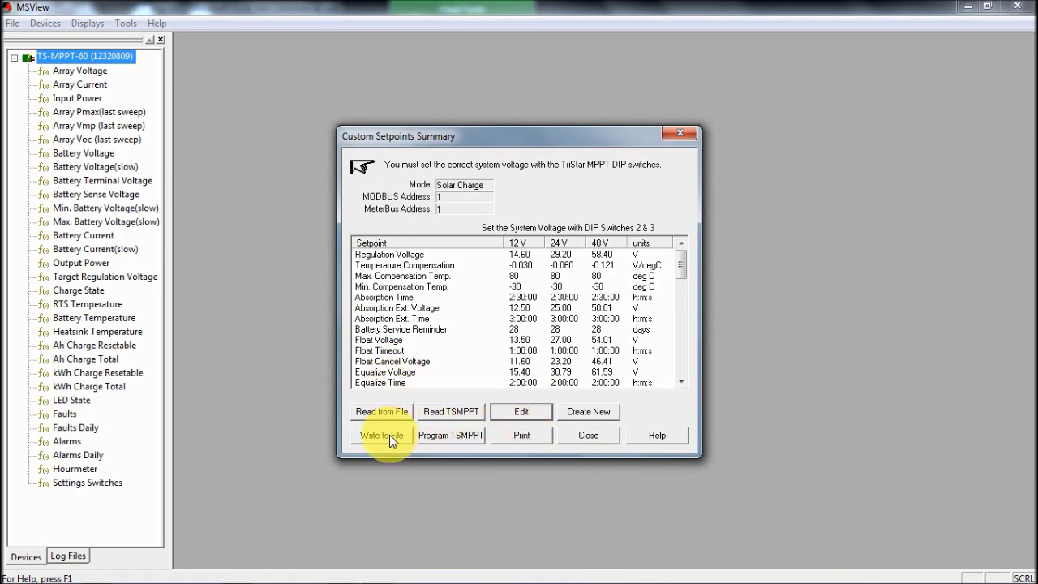
click(584, 436)
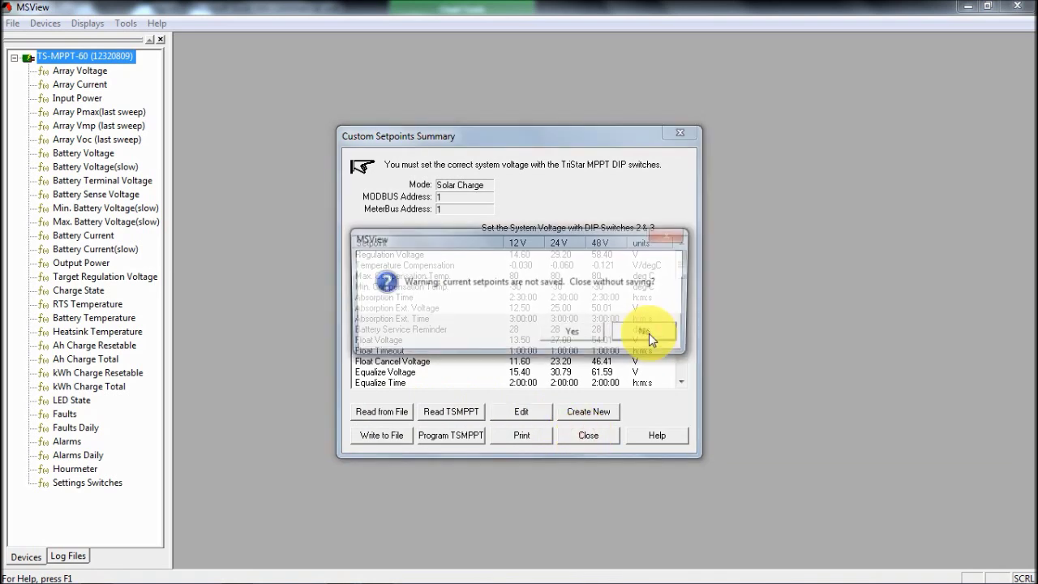
click(586, 331)
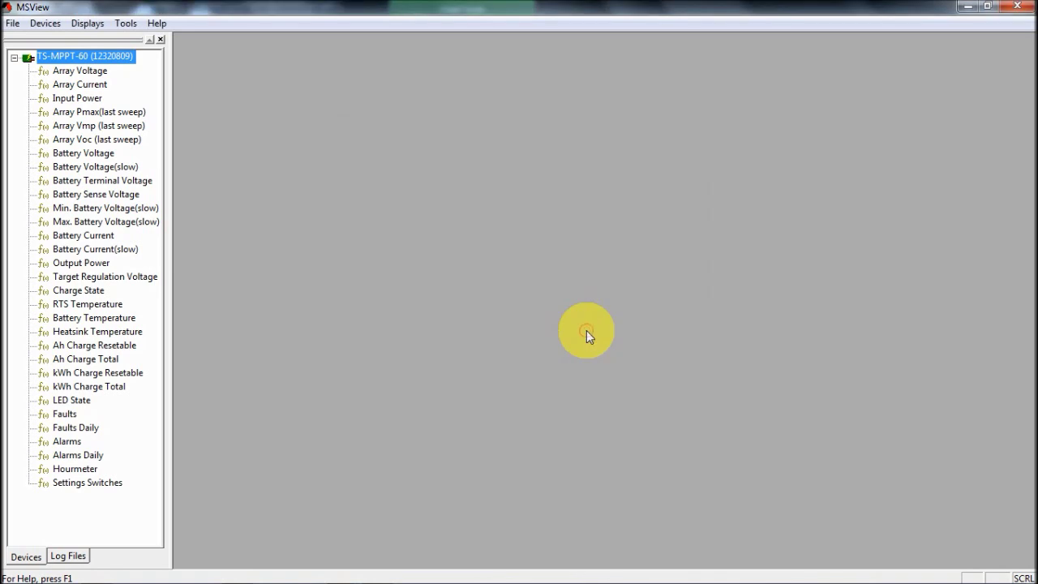